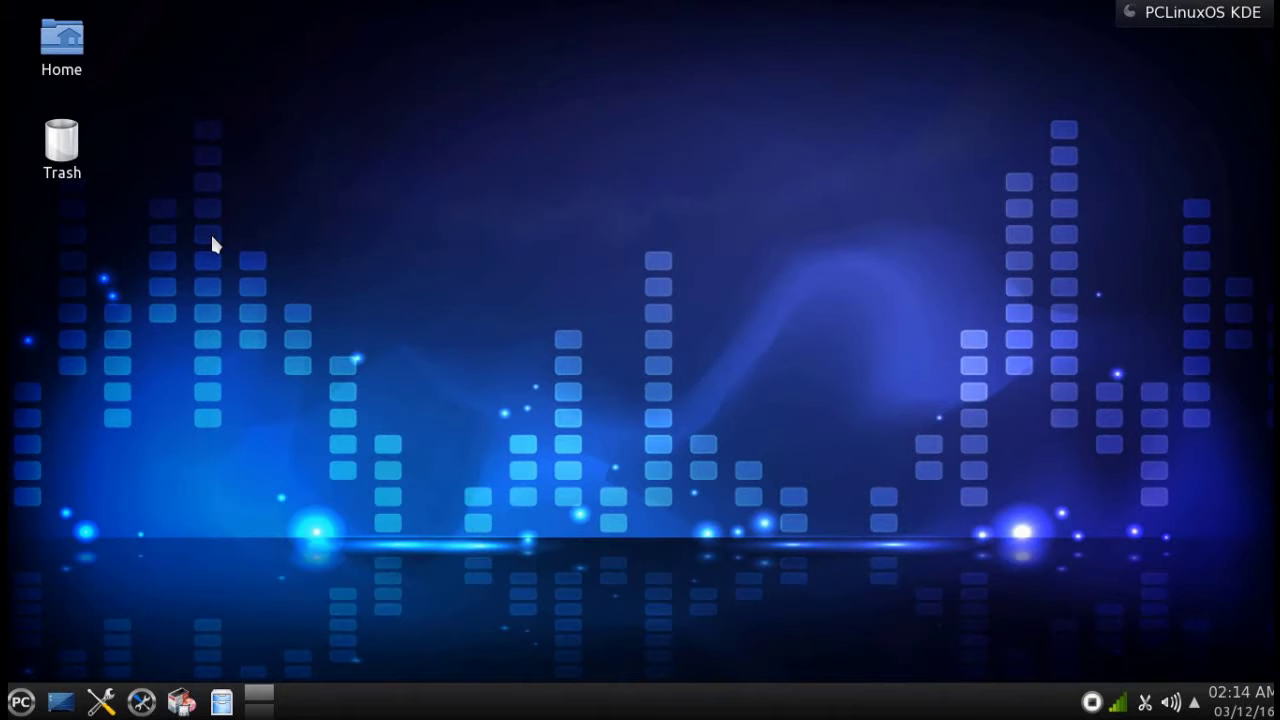
Browse the application categories to the arcade games, try out Bomber by starting a game, and close it
{"action": "left_click", "coordinate": [20, 703]}
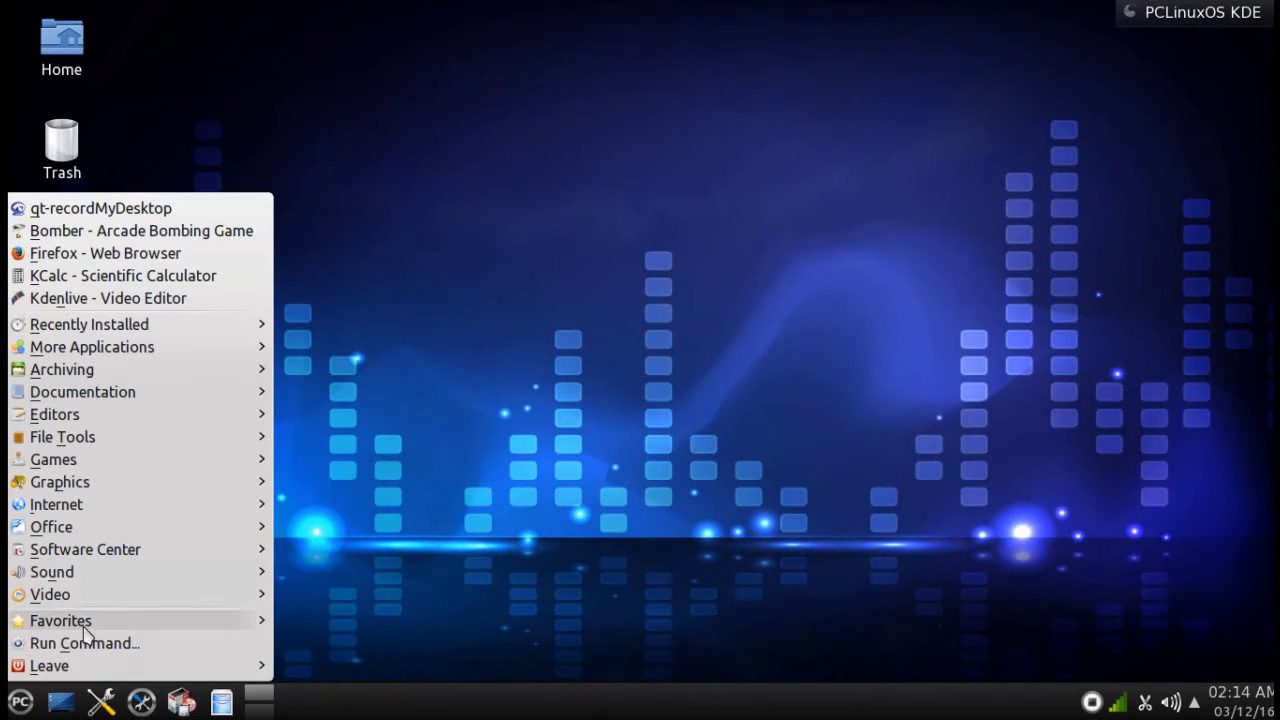
{"action": "mouse_move", "coordinate": [91, 604]}
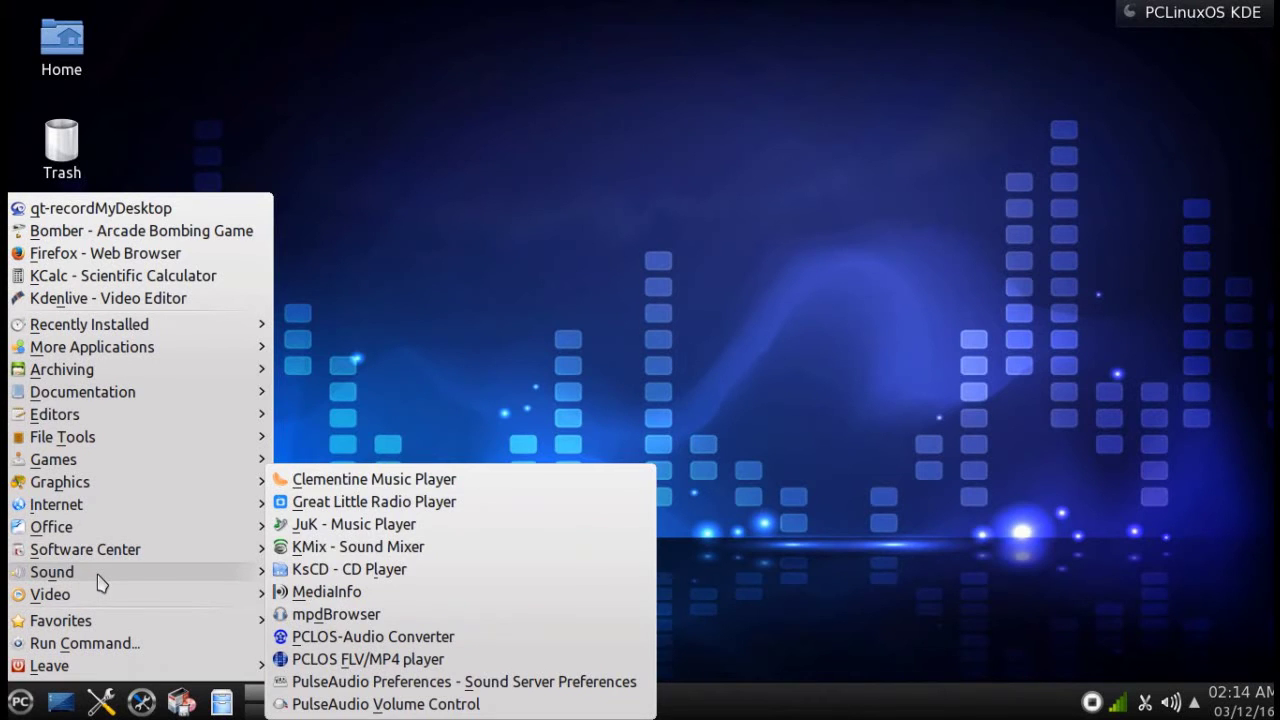
{"action": "mouse_move", "coordinate": [143, 553]}
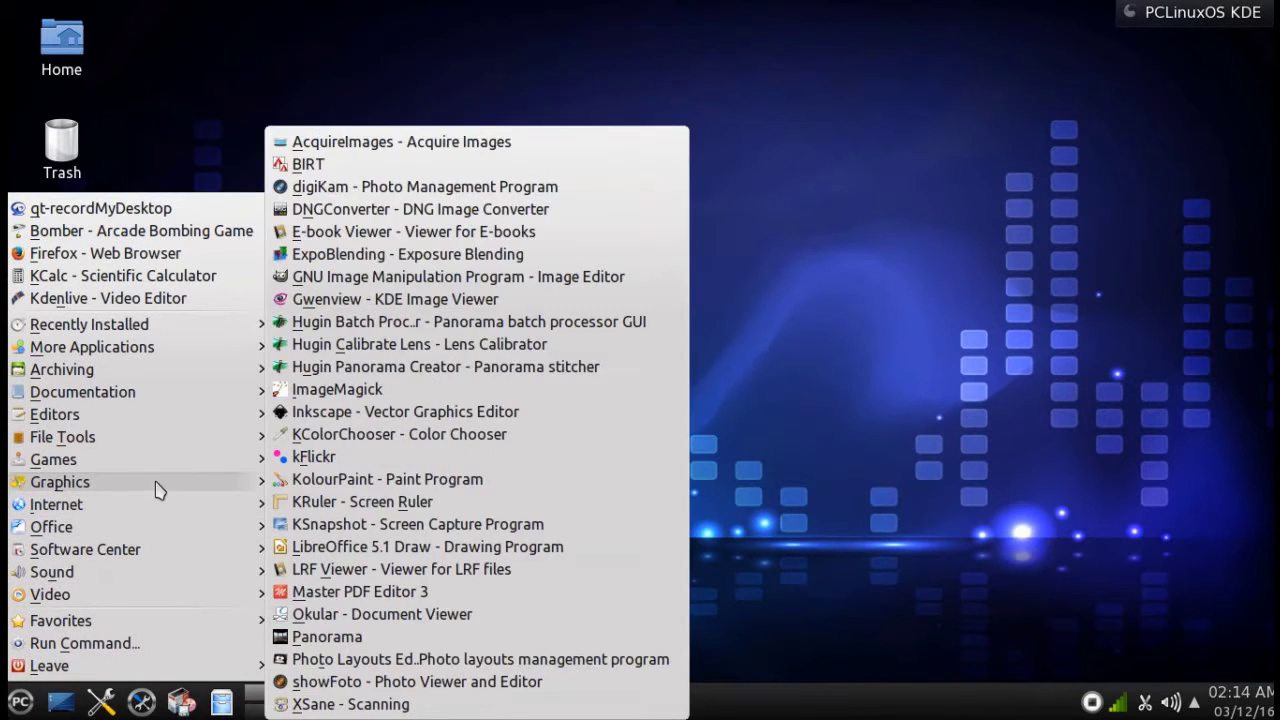
{"action": "mouse_move", "coordinate": [165, 471]}
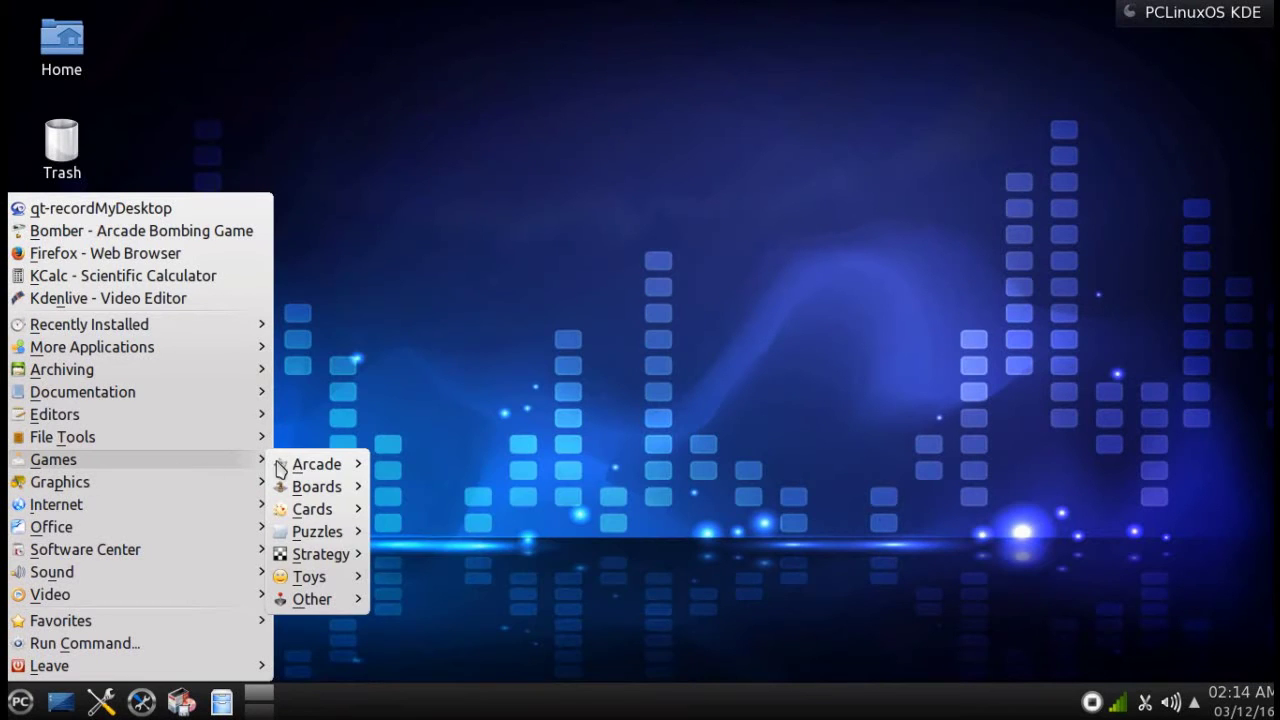
{"action": "mouse_move", "coordinate": [322, 464]}
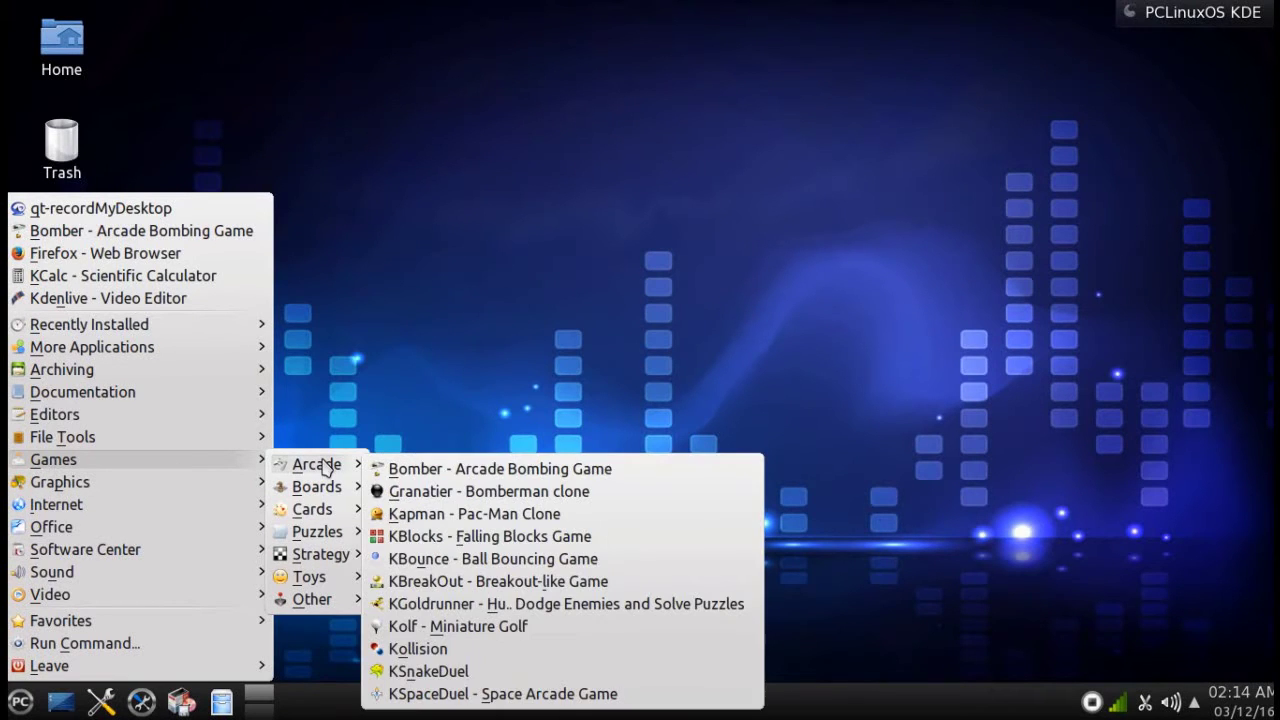
{"action": "left_click", "coordinate": [410, 470]}
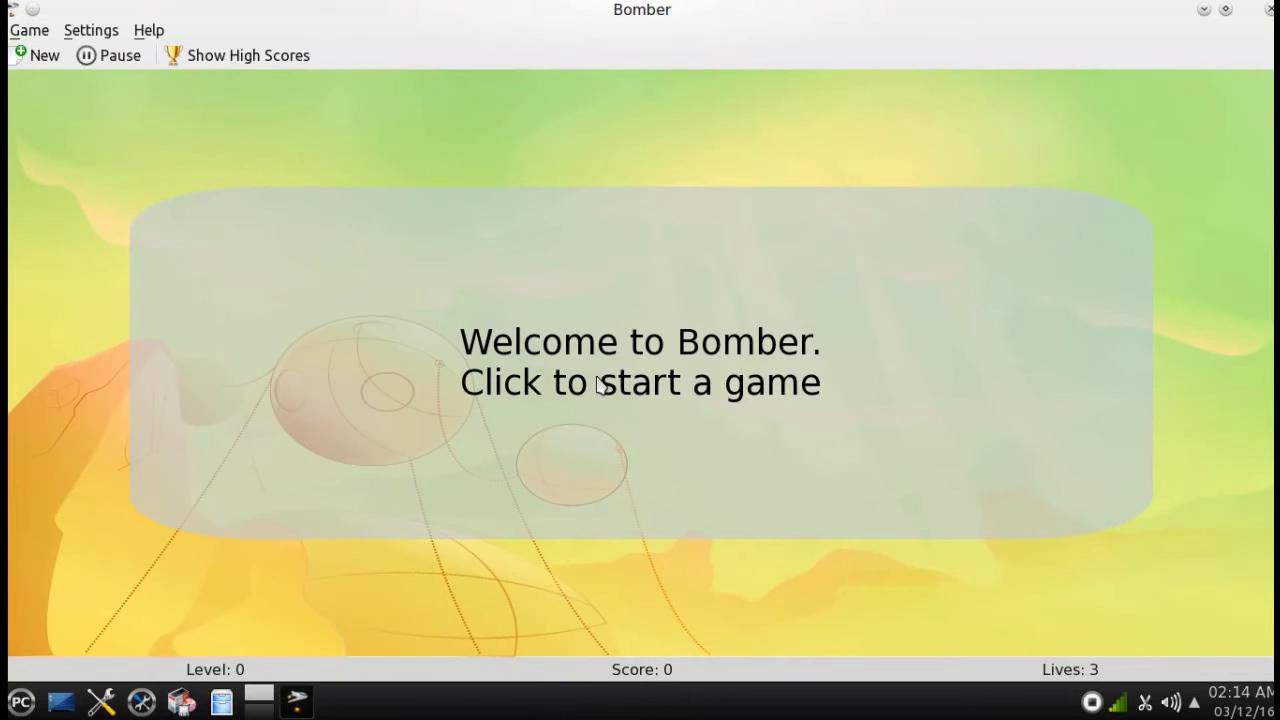
{"action": "left_click", "coordinate": [598, 385]}
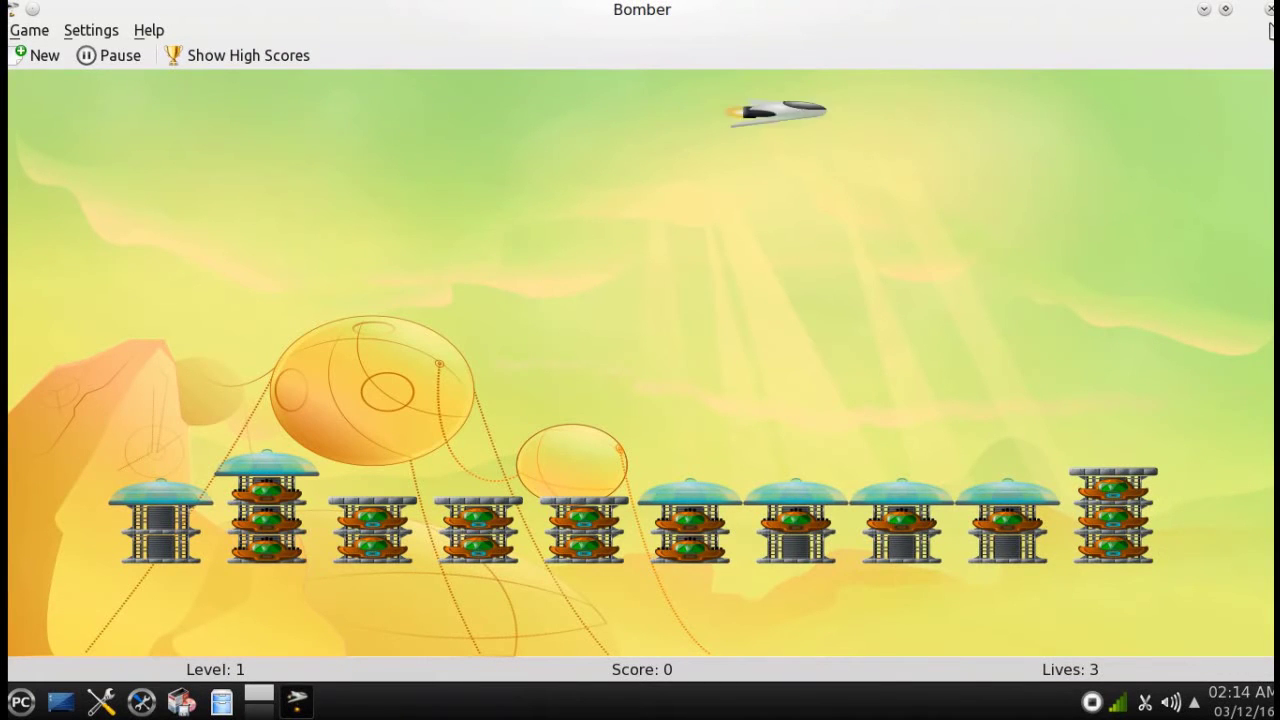
{"action": "left_click", "coordinate": [1269, 10]}
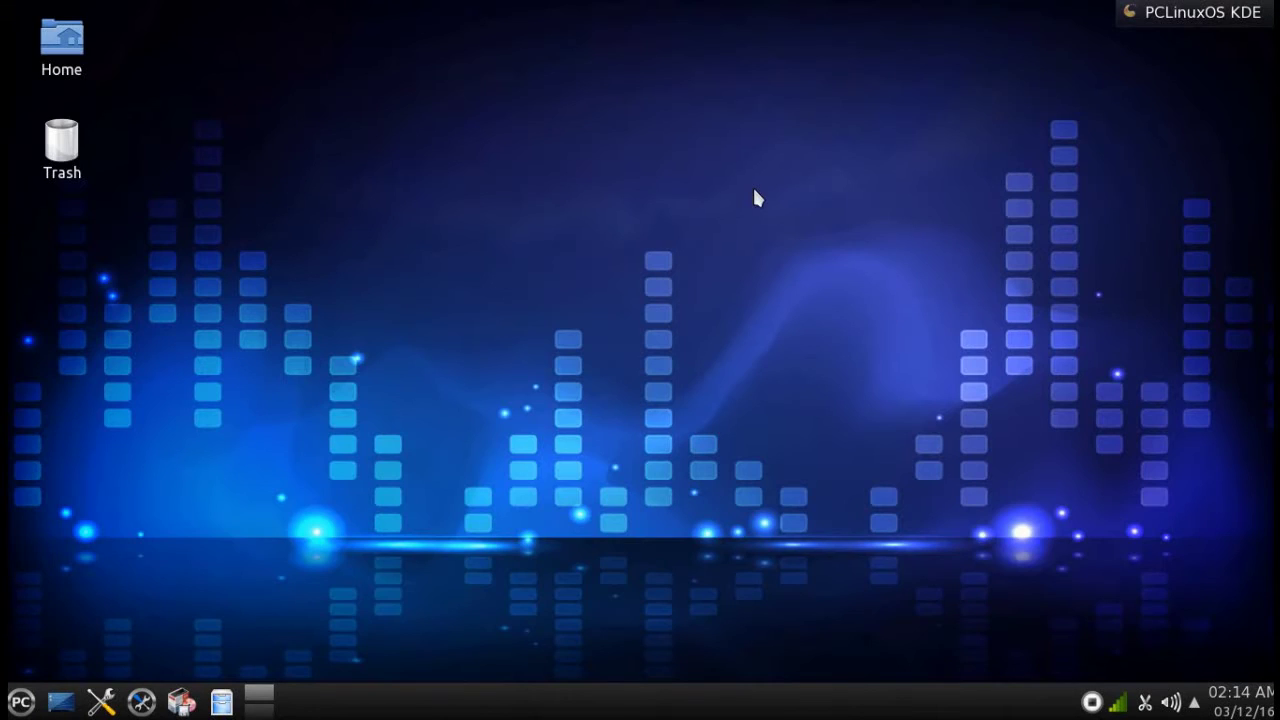
View the Home folder and the Network location in the file manager, and close it
{"action": "left_click", "coordinate": [73, 56]}
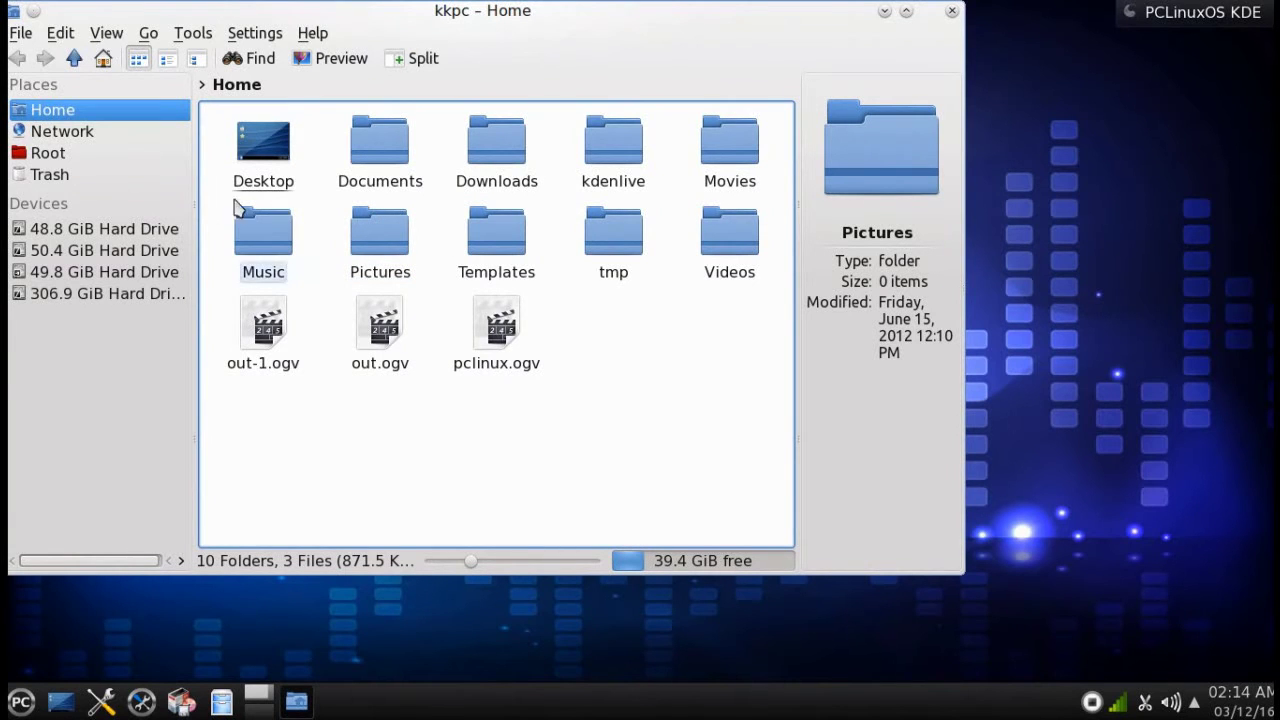
{"action": "left_click", "coordinate": [92, 138]}
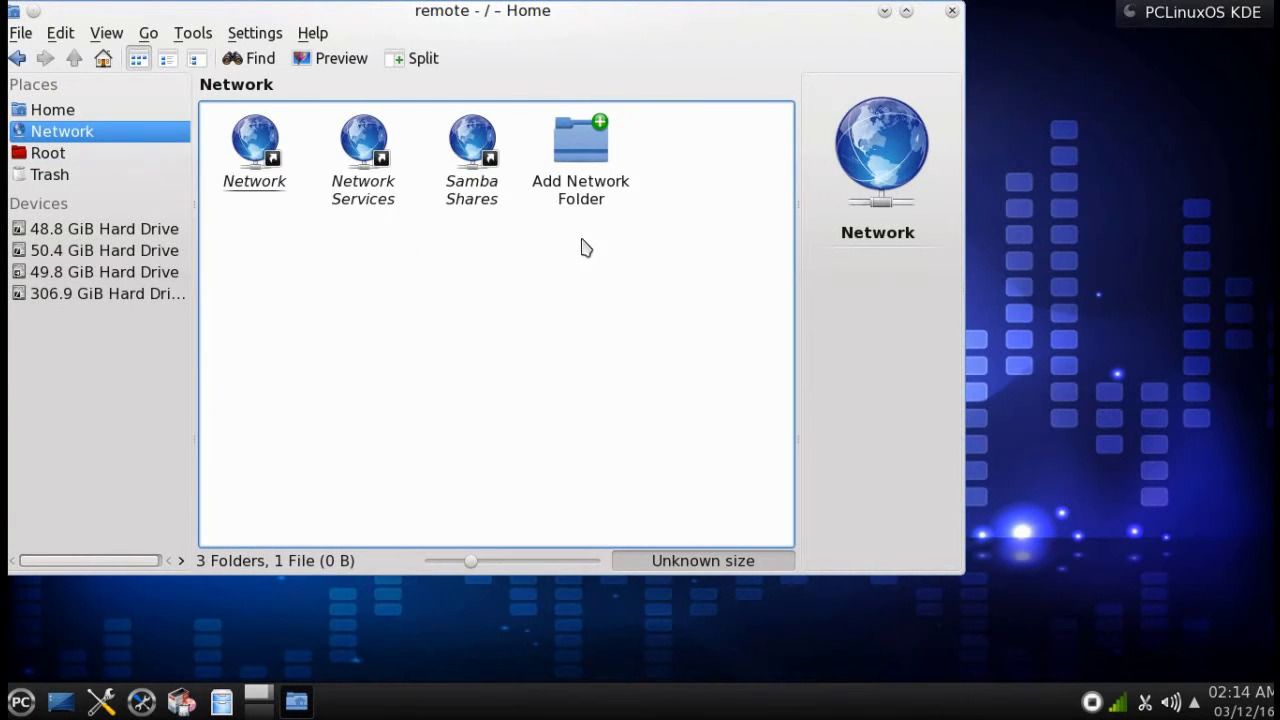
{"action": "left_click", "coordinate": [951, 13]}
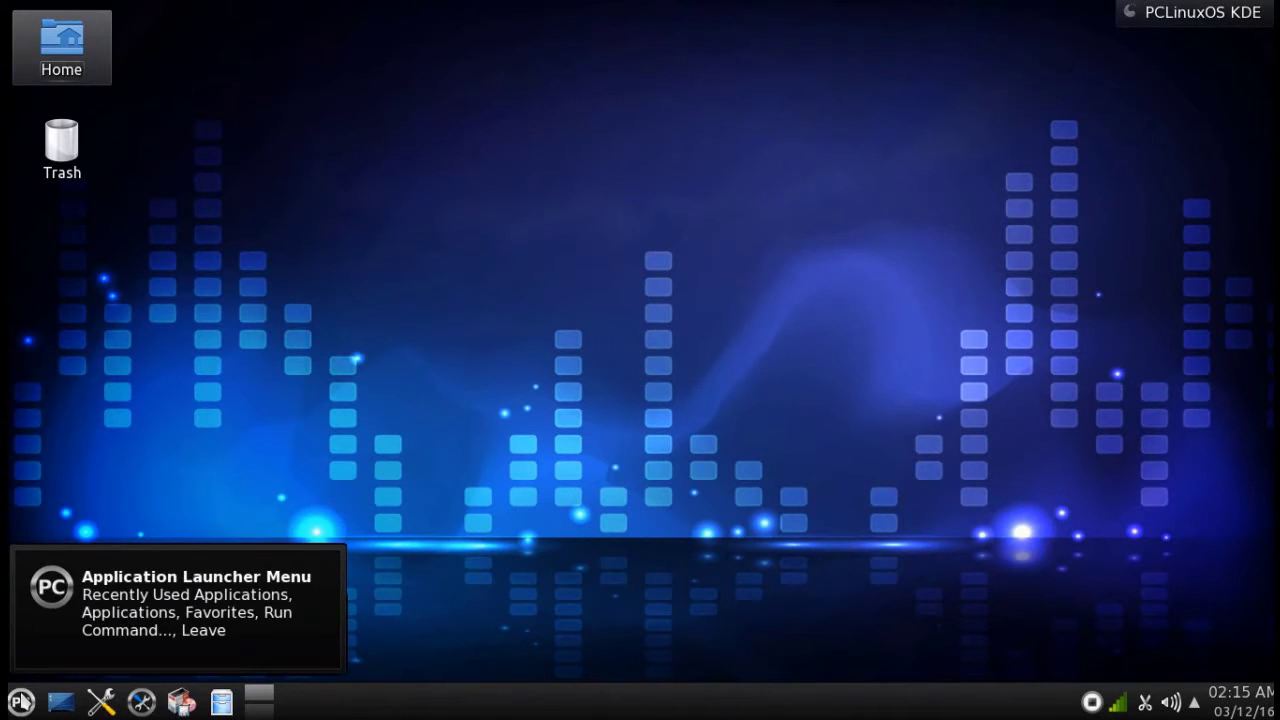
Look through the Configure Your Desktop settings overview and close it
{"action": "left_click", "coordinate": [21, 701]}
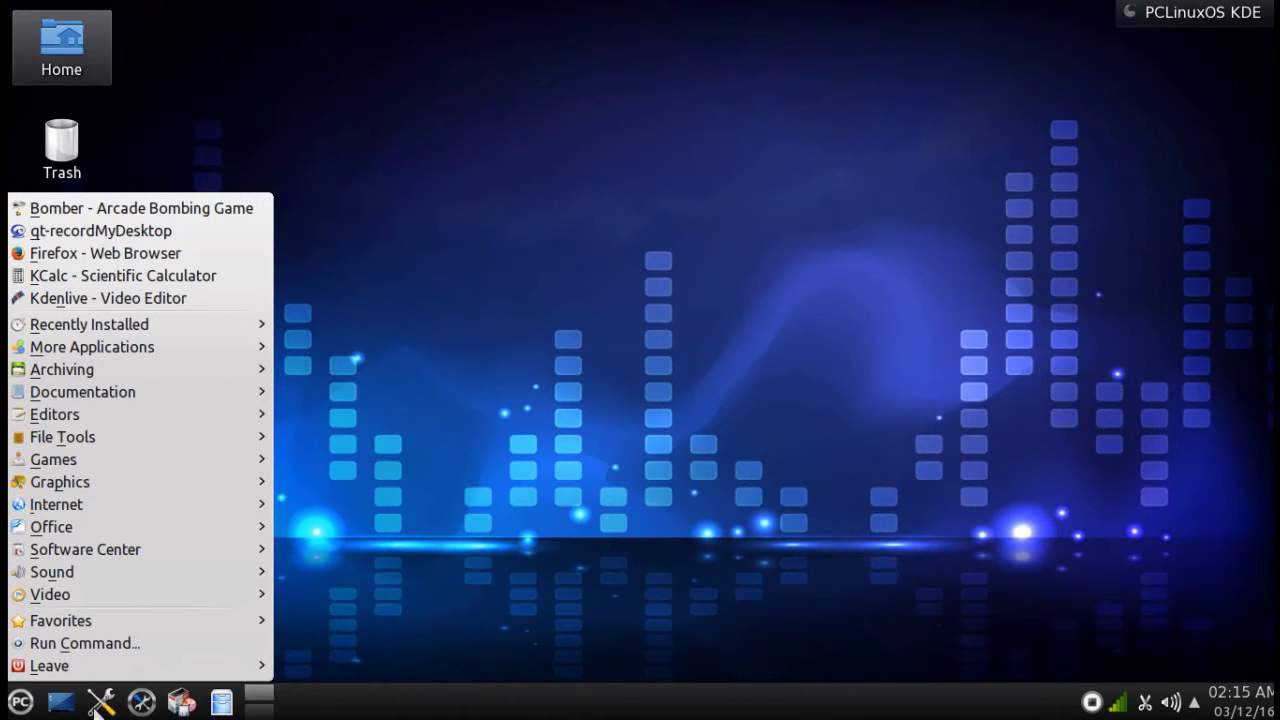
{"action": "left_click", "coordinate": [98, 705]}
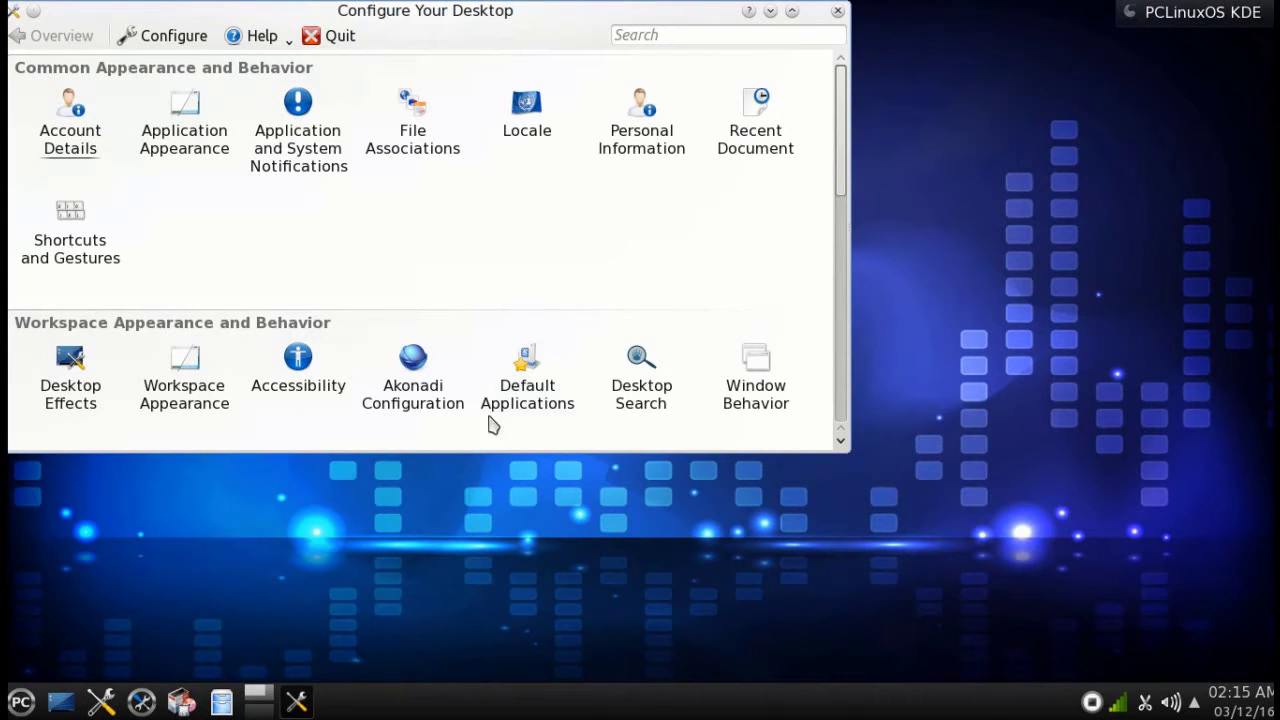
{"action": "left_click_drag", "start_coordinate": [842, 125], "coordinate": [840, 30]}
{"action": "left_click", "coordinate": [837, 12]}
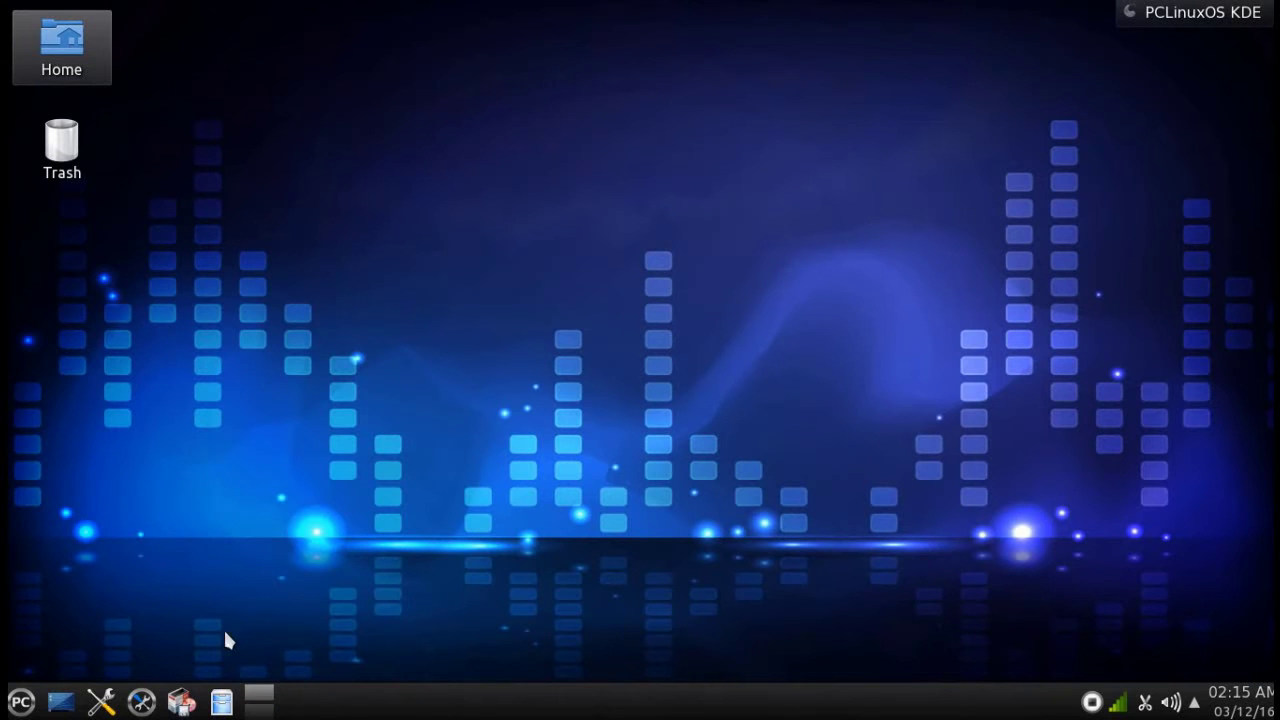
Launch the Synaptic package manager by entering the root password, view its package list, and close it
{"action": "left_click", "coordinate": [181, 701]}
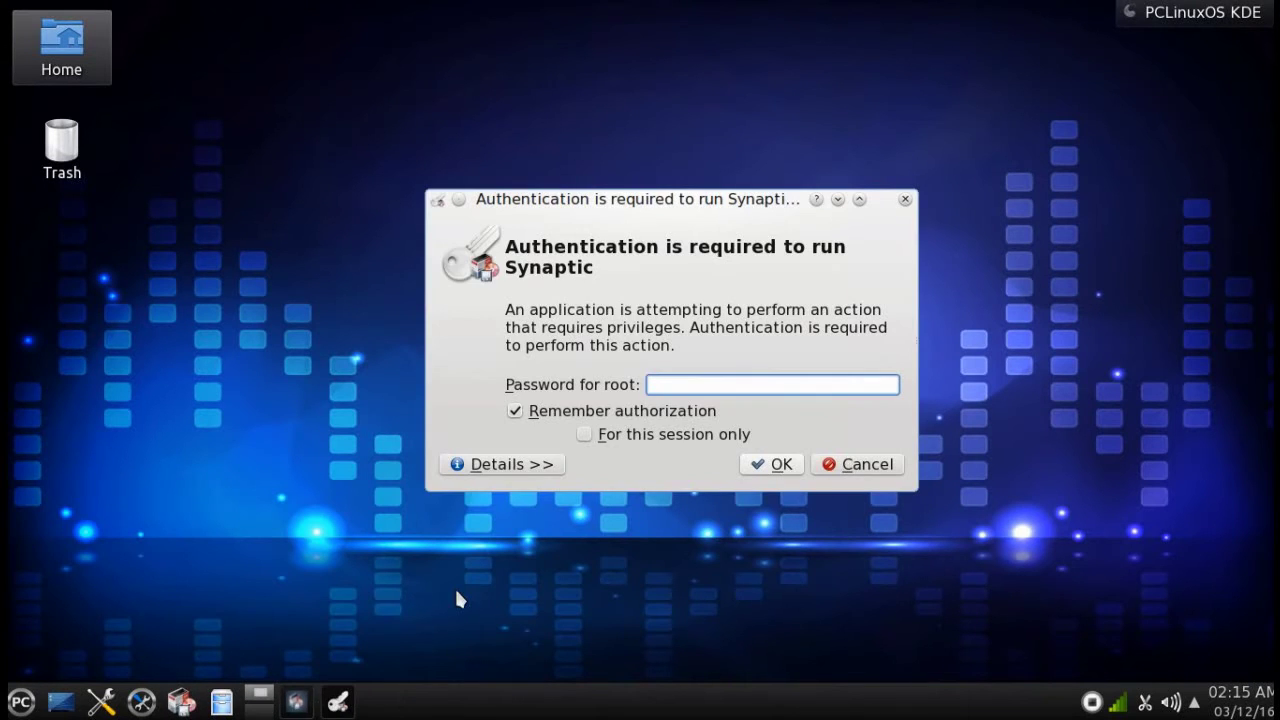
{"action": "type", "text": "*******"}
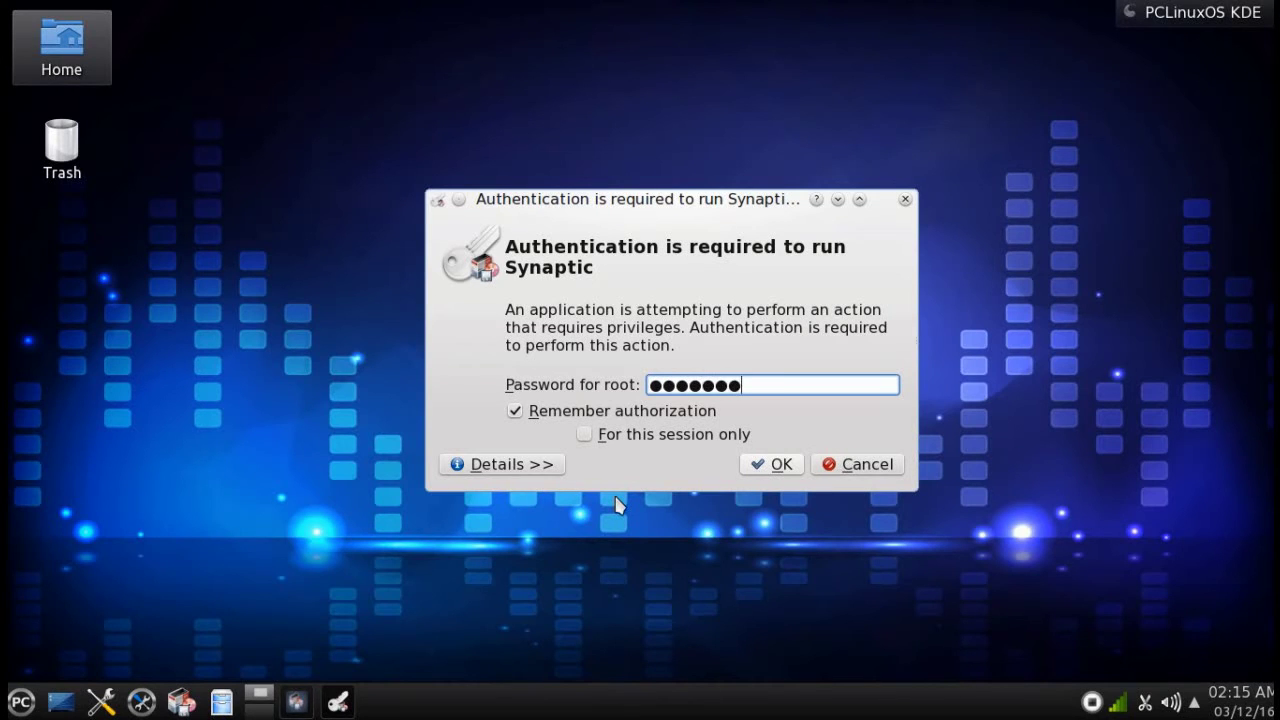
{"action": "type", "text": "*"}
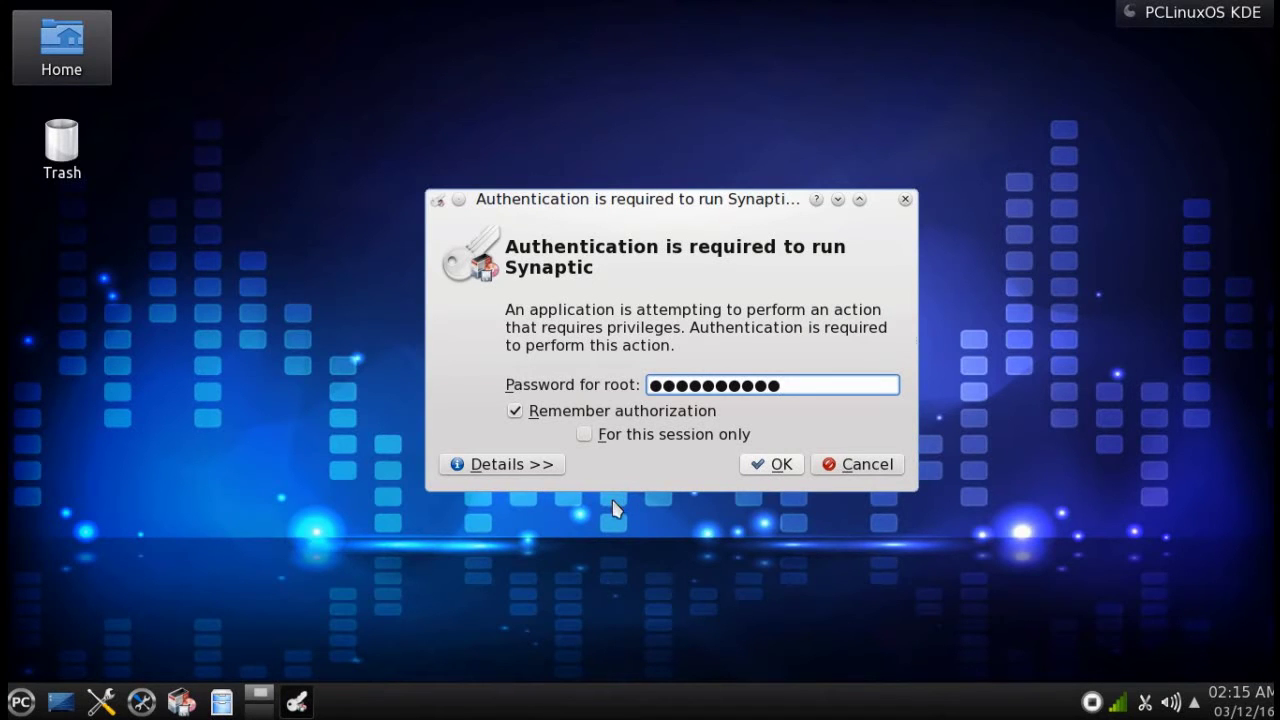
{"action": "left_click", "coordinate": [770, 467]}
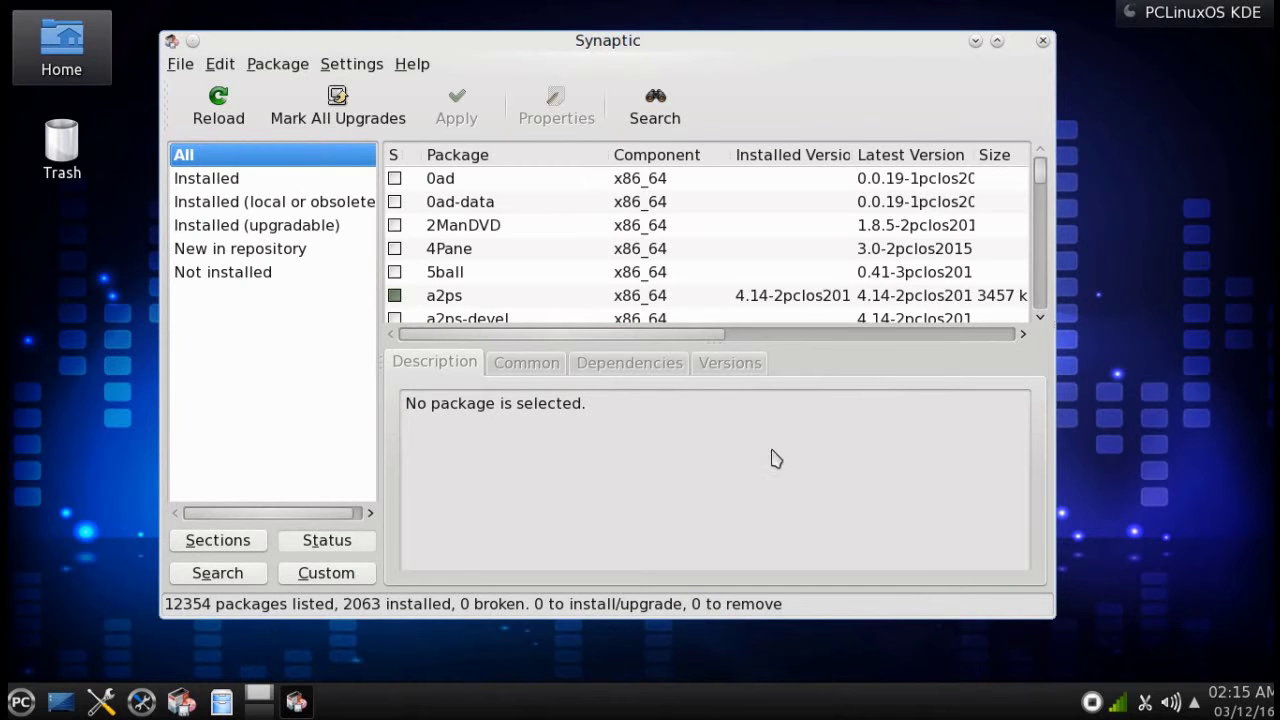
{"action": "left_click", "coordinate": [1043, 42]}
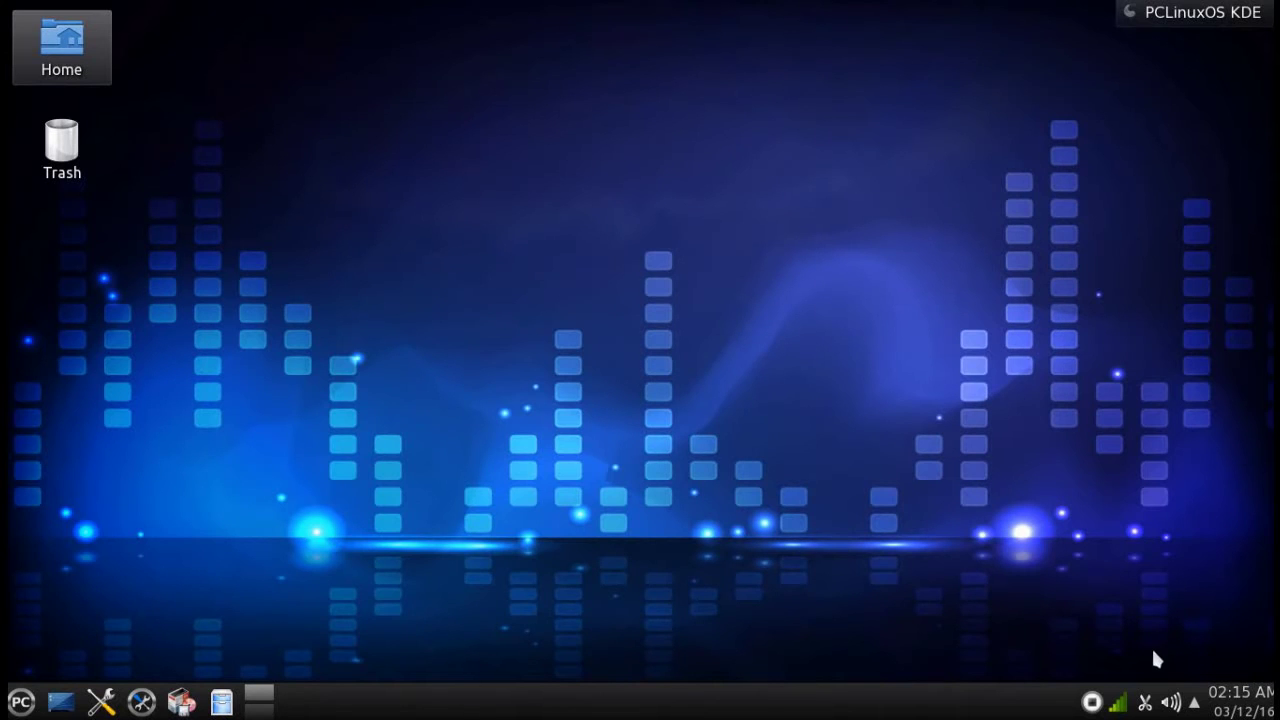
Inspect the system tray's clipboard tool, volume control and hidden items, as well as the clock's calendar
{"action": "left_click", "coordinate": [1146, 703]}
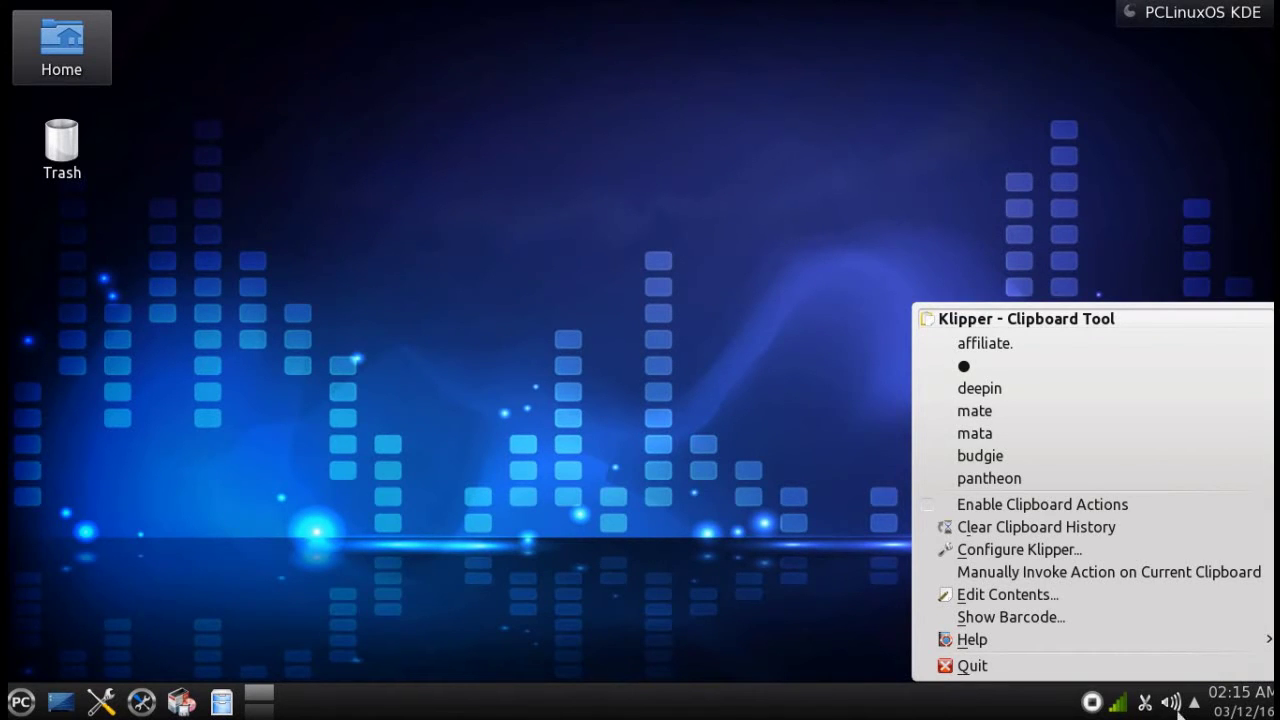
{"action": "left_click", "coordinate": [1172, 704]}
{"action": "left_click", "coordinate": [1195, 705]}
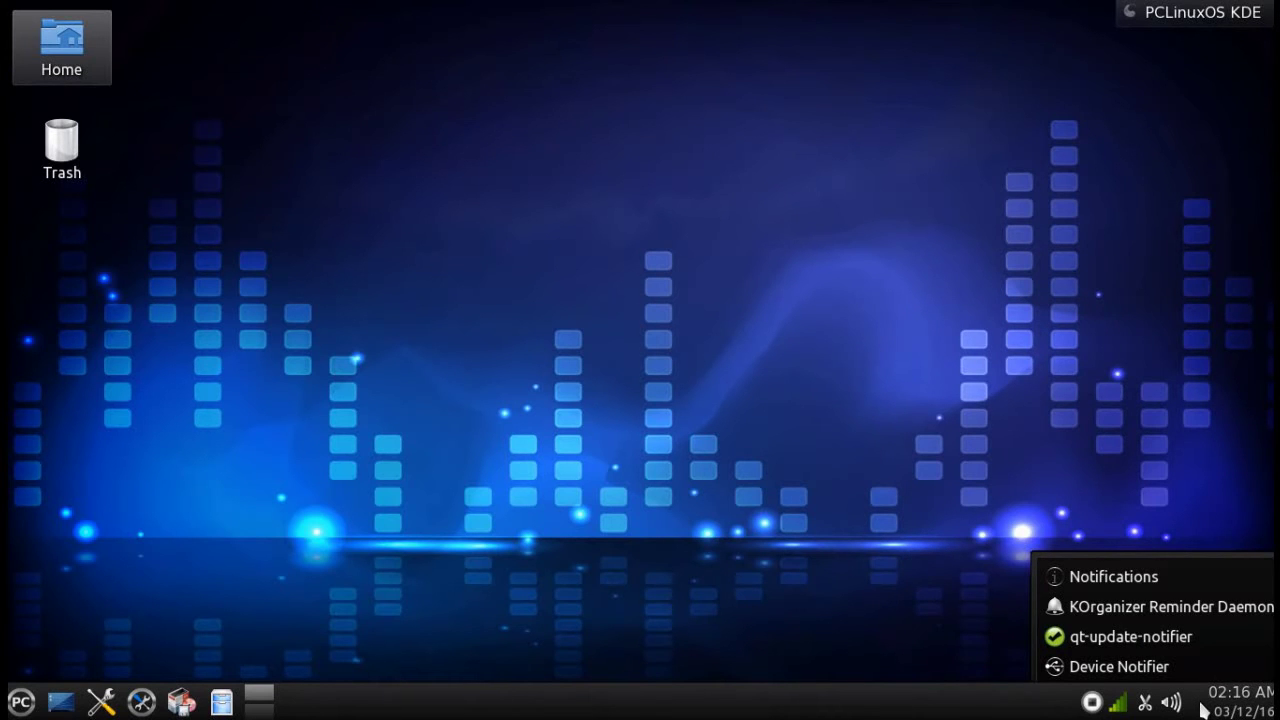
{"action": "left_click", "coordinate": [1237, 706]}
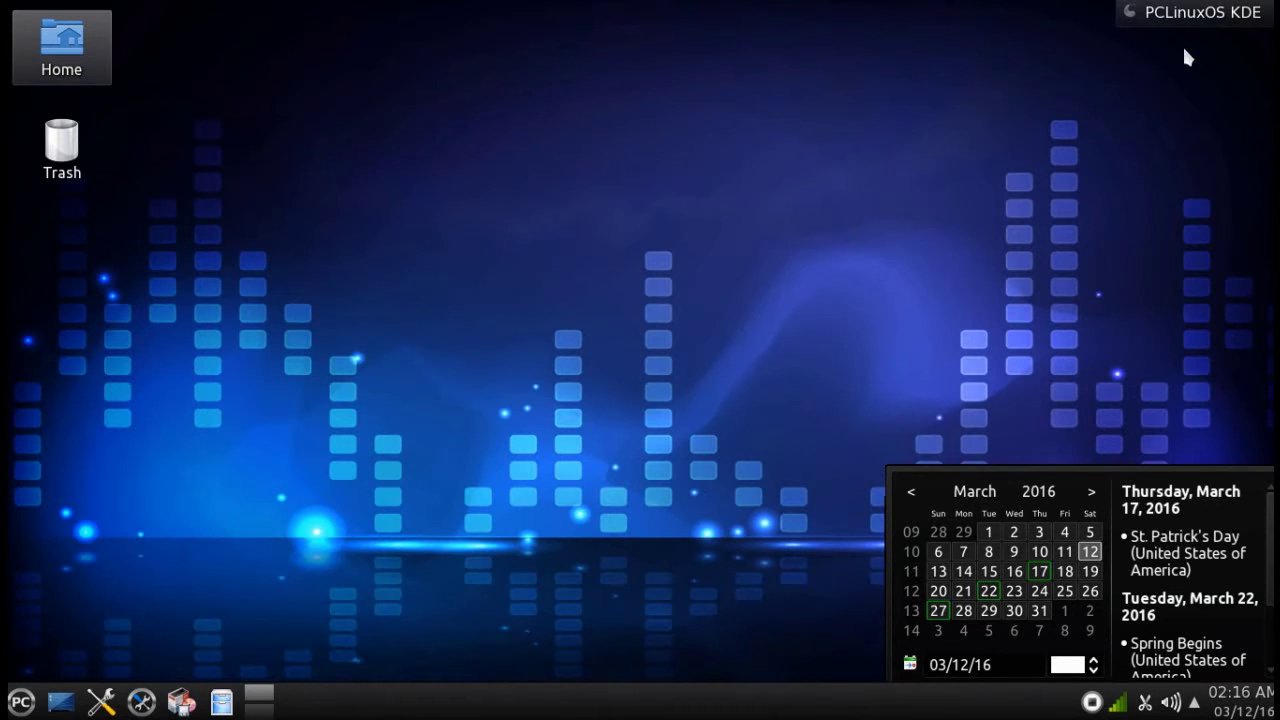
View the Plasma Desktop Shell shortcut settings, and close them along with the calendar
{"action": "left_click", "coordinate": [1178, 18]}
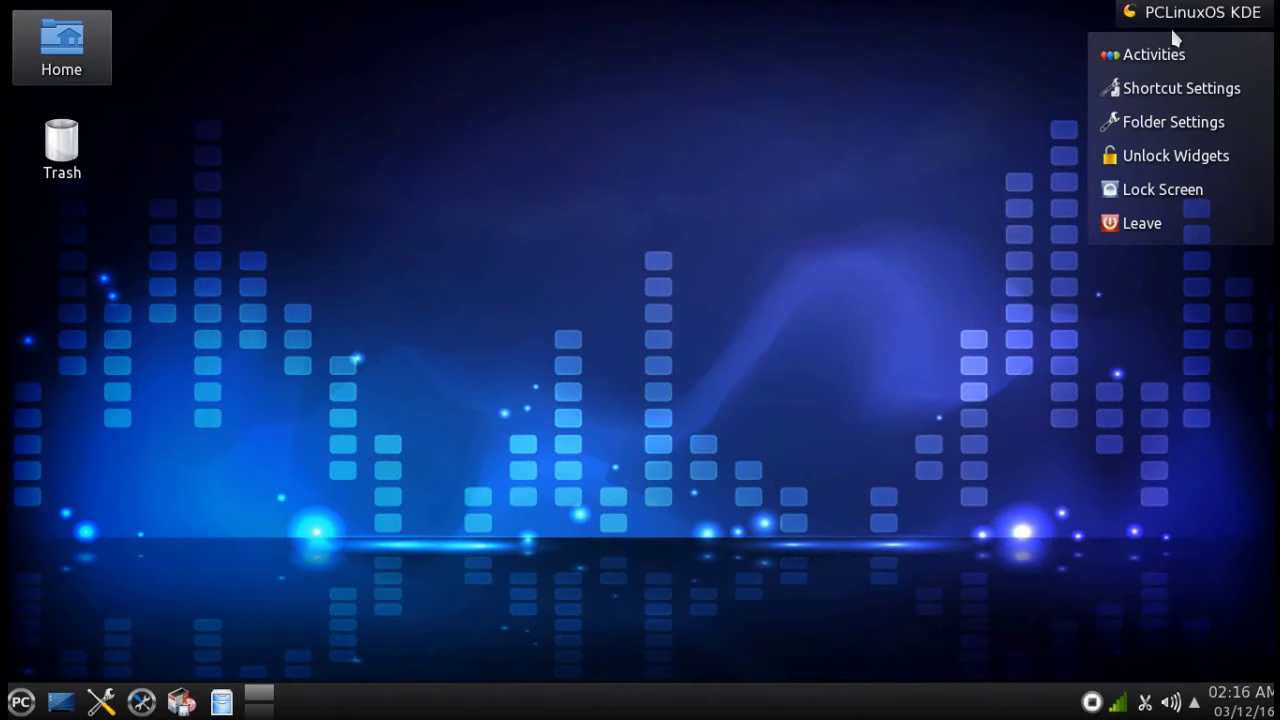
{"action": "left_click", "coordinate": [1167, 93]}
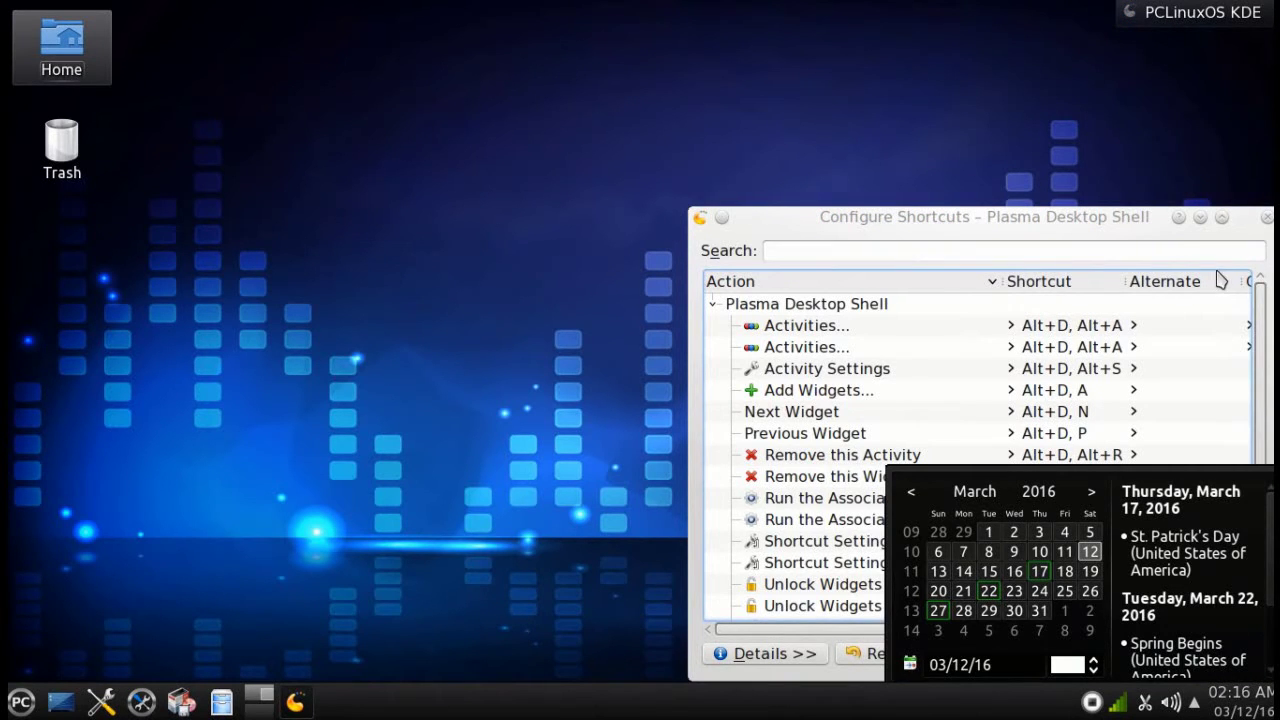
{"action": "left_click", "coordinate": [1266, 217]}
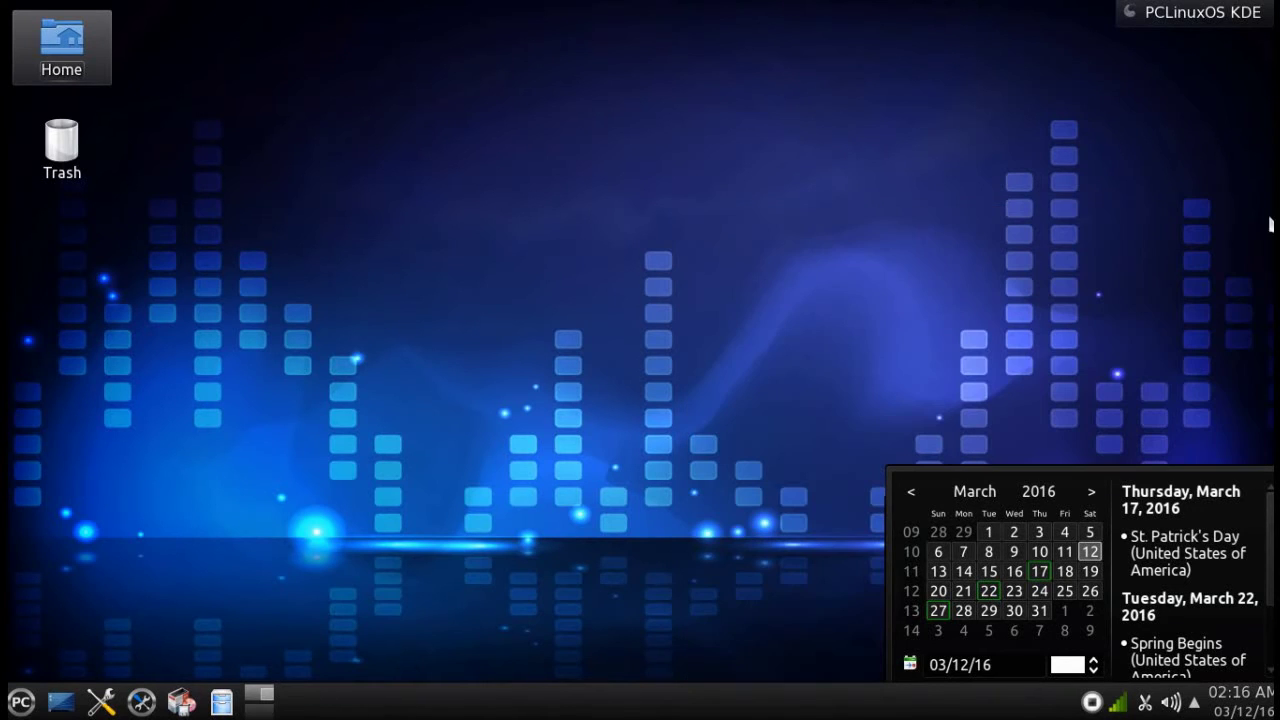
{"action": "left_click", "coordinate": [1220, 696]}
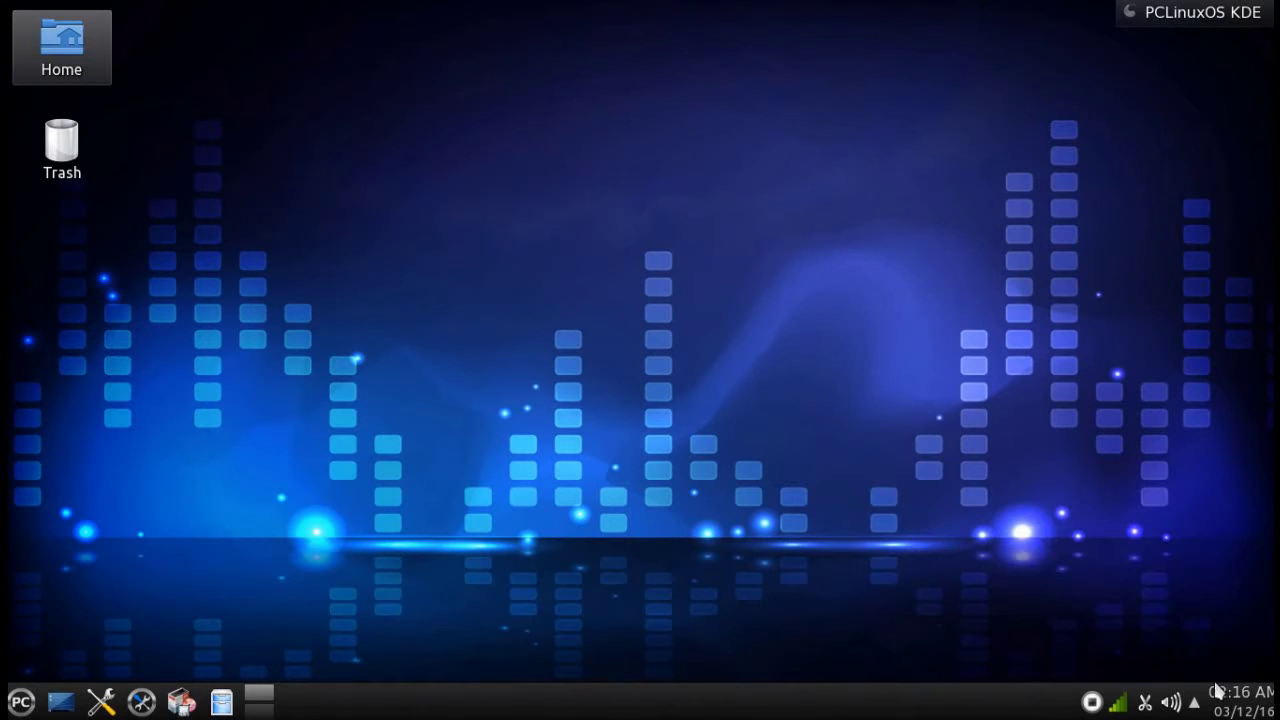
Review the View, Mouse Actions, Location, Icons and Filter pages of the desktop's folder settings, and close them
{"action": "left_click", "coordinate": [1172, 12]}
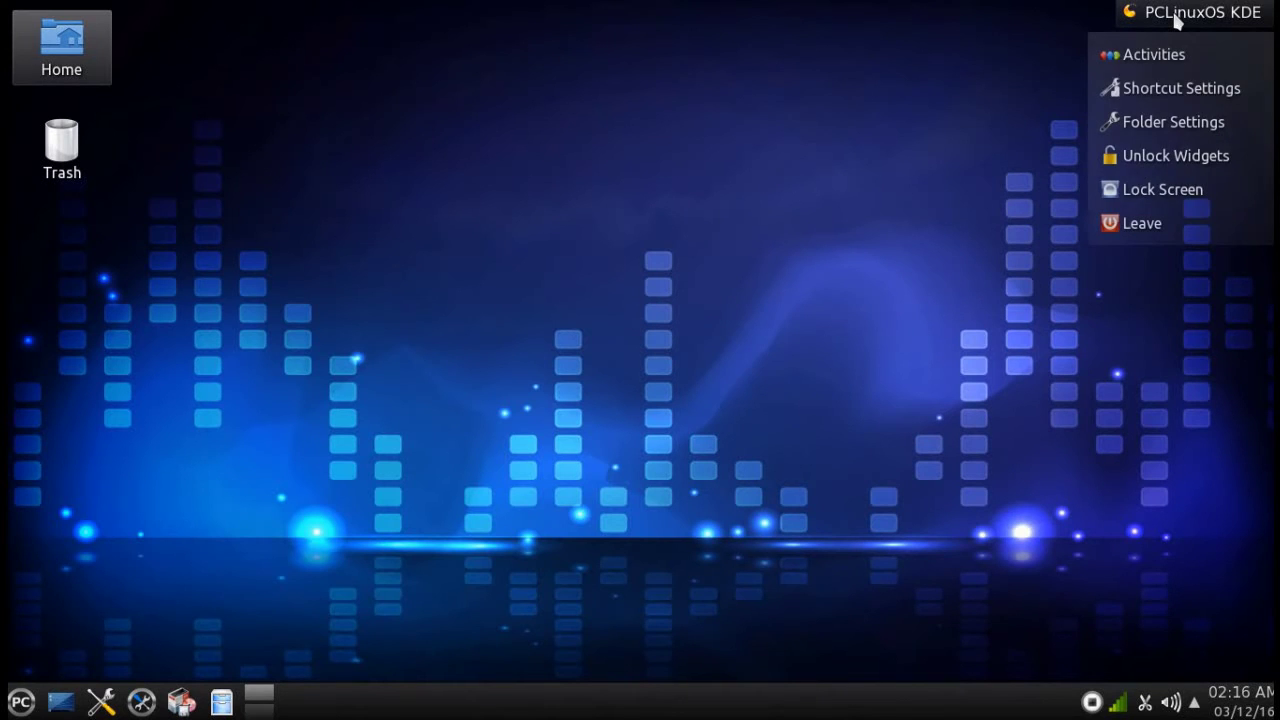
{"action": "left_click", "coordinate": [1197, 124]}
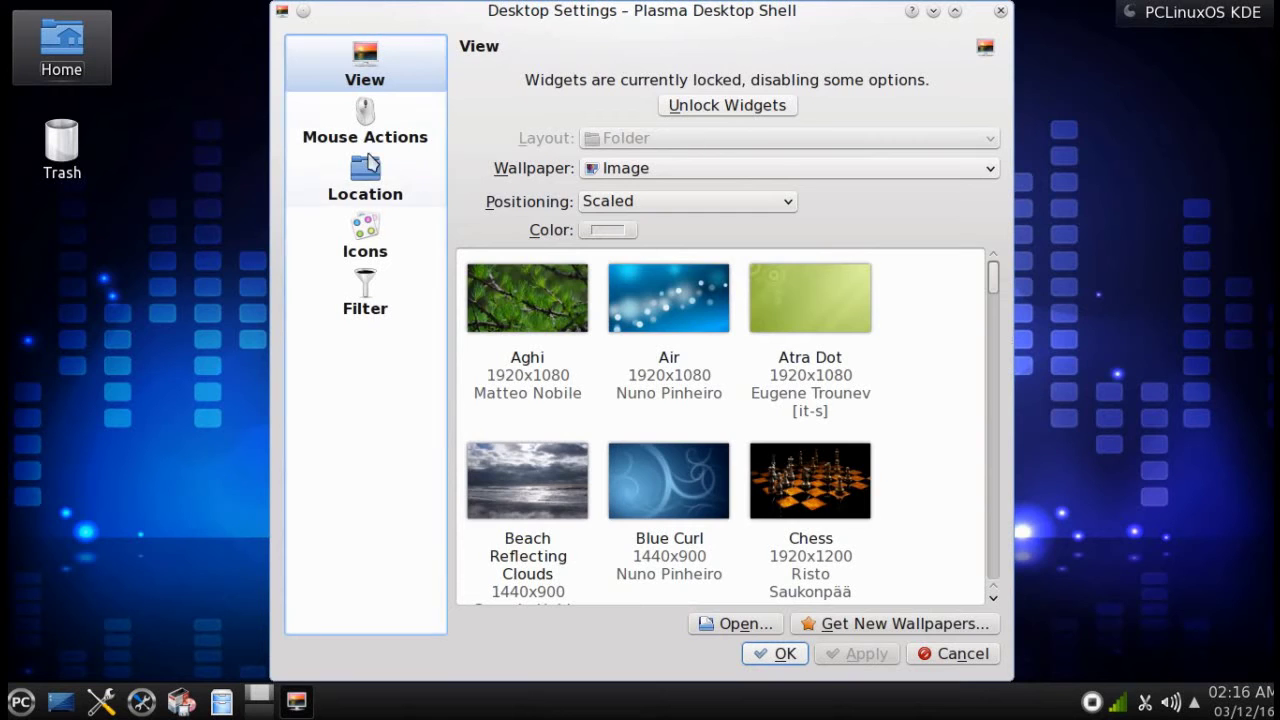
{"action": "left_click", "coordinate": [380, 136]}
{"action": "left_click", "coordinate": [384, 180]}
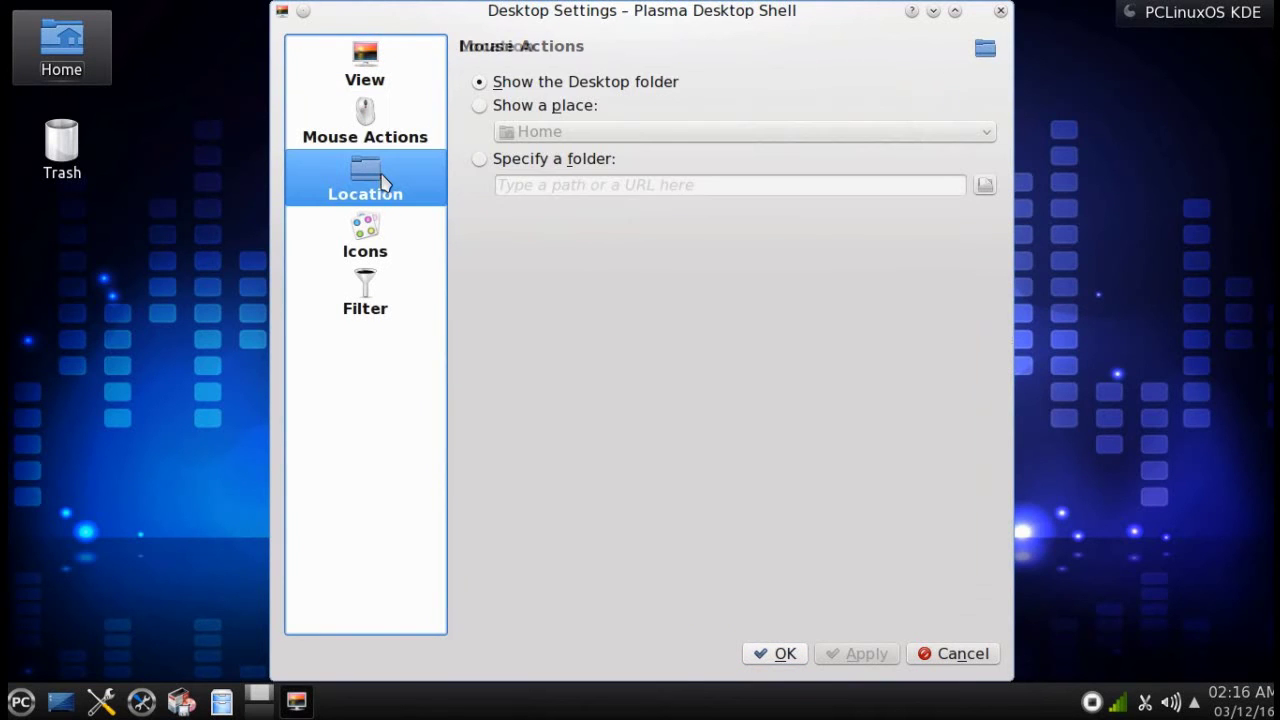
{"action": "left_click", "coordinate": [388, 248]}
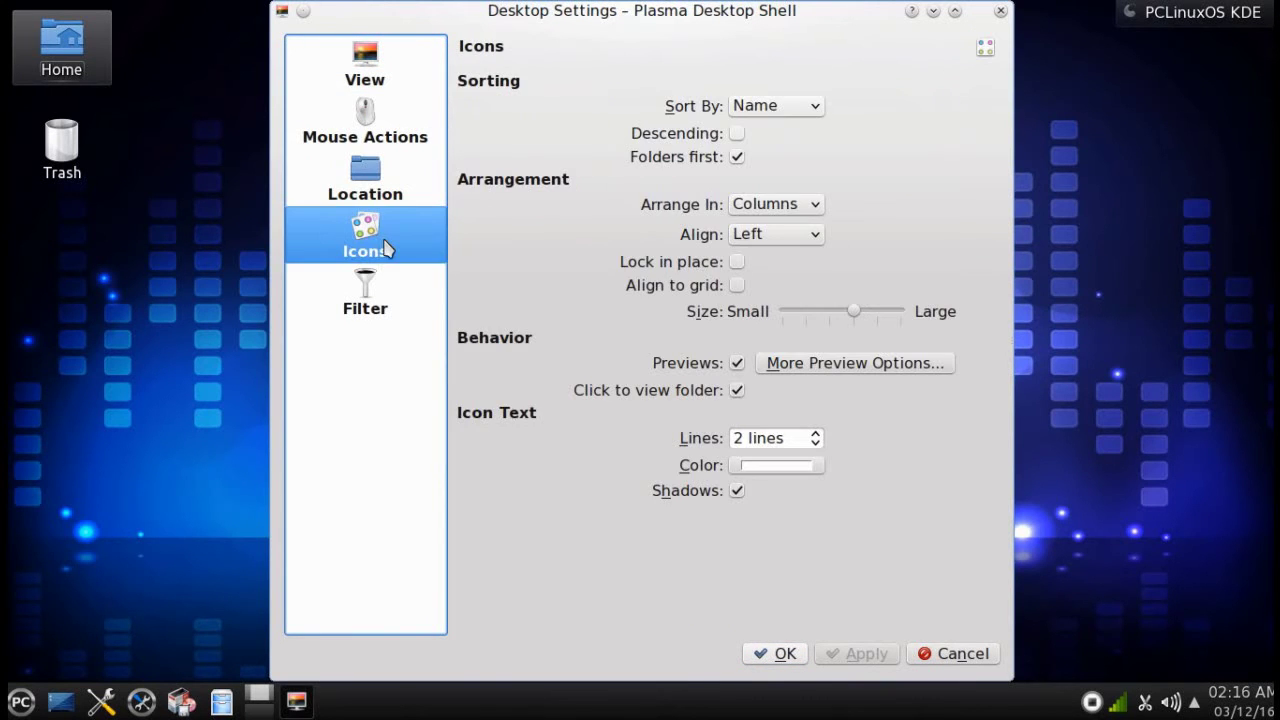
{"action": "left_click", "coordinate": [389, 308]}
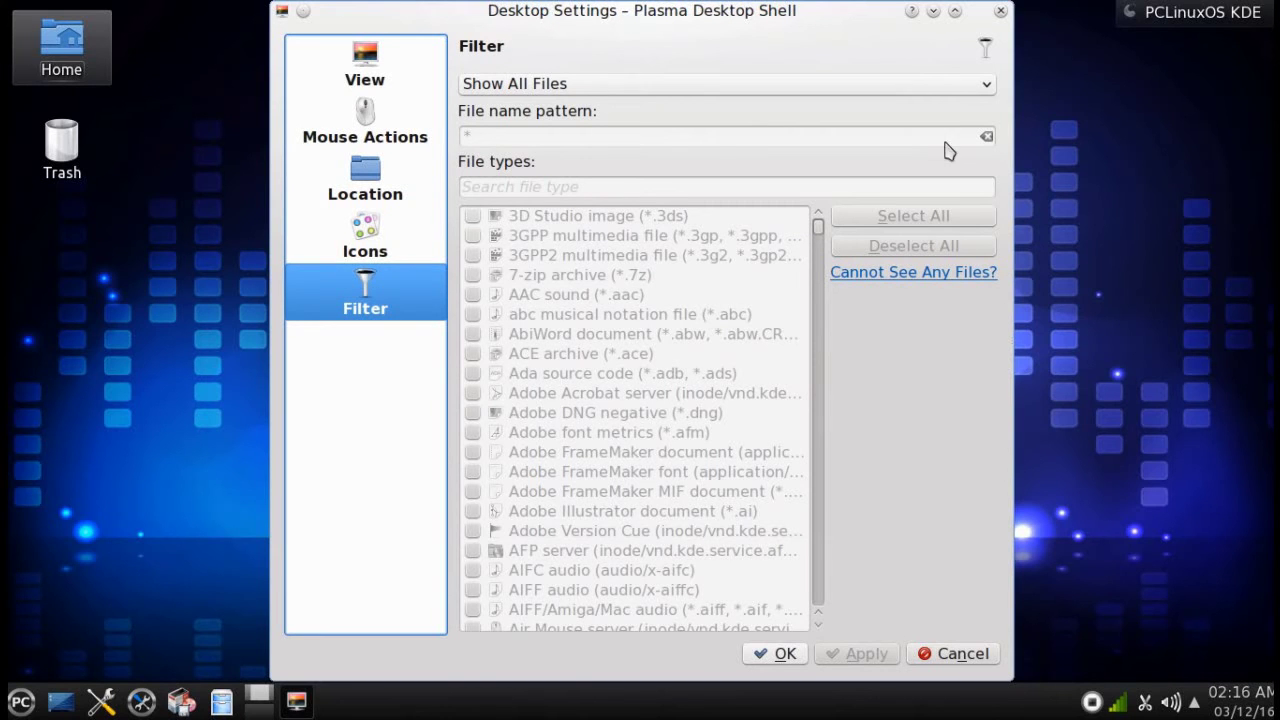
{"action": "left_click", "coordinate": [999, 12]}
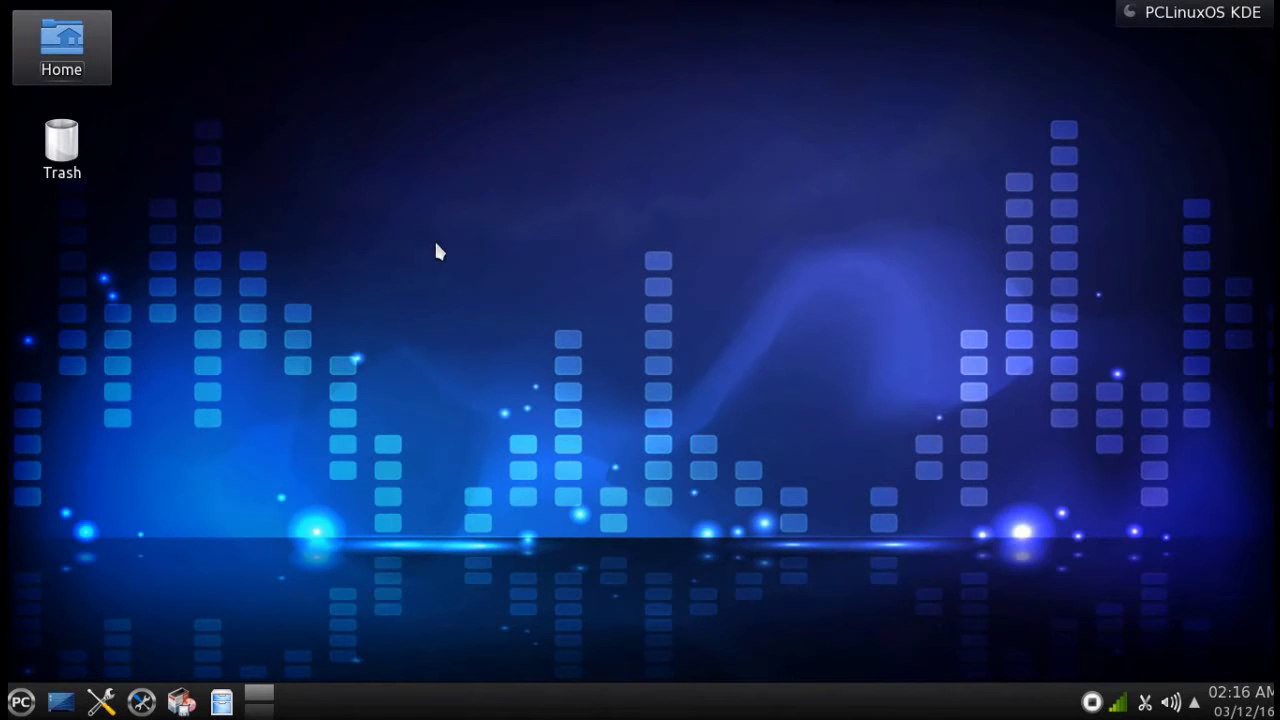
Apply the Air wallpaper to the desktop through the folder settings, and minimize the settings window to show the background
{"action": "left_click", "coordinate": [415, 214]}
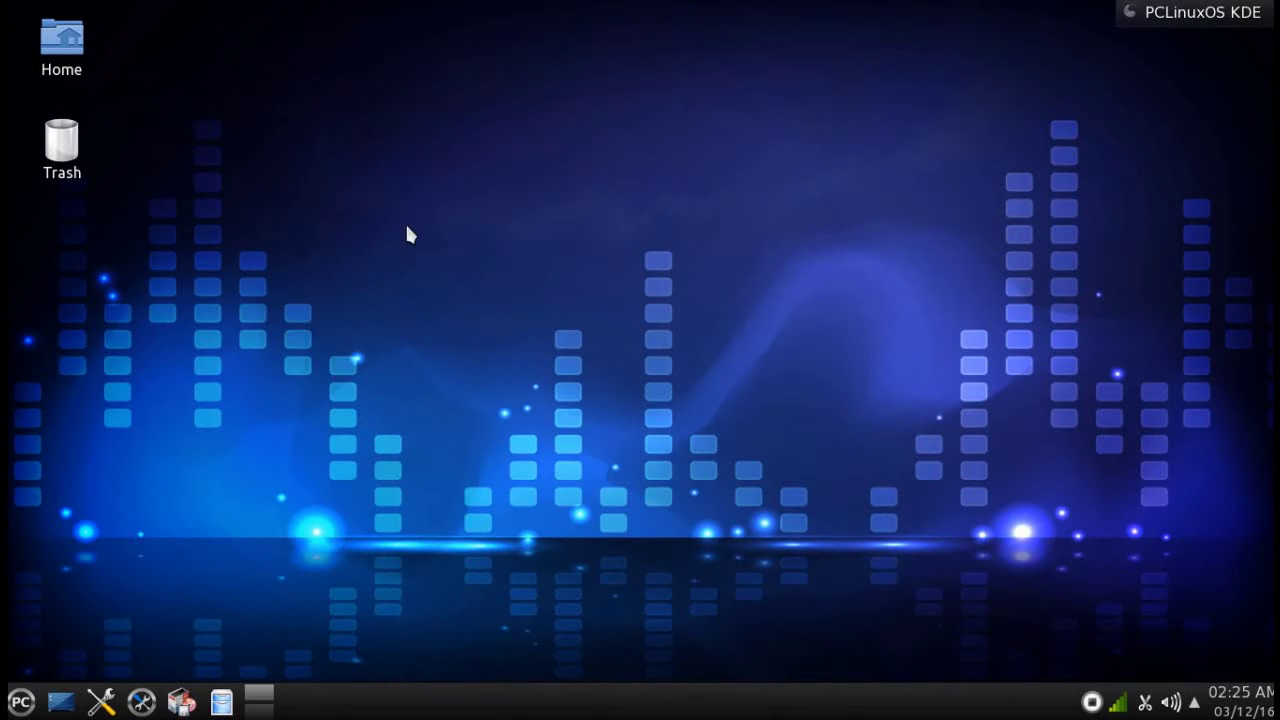
{"action": "right_click", "coordinate": [522, 233]}
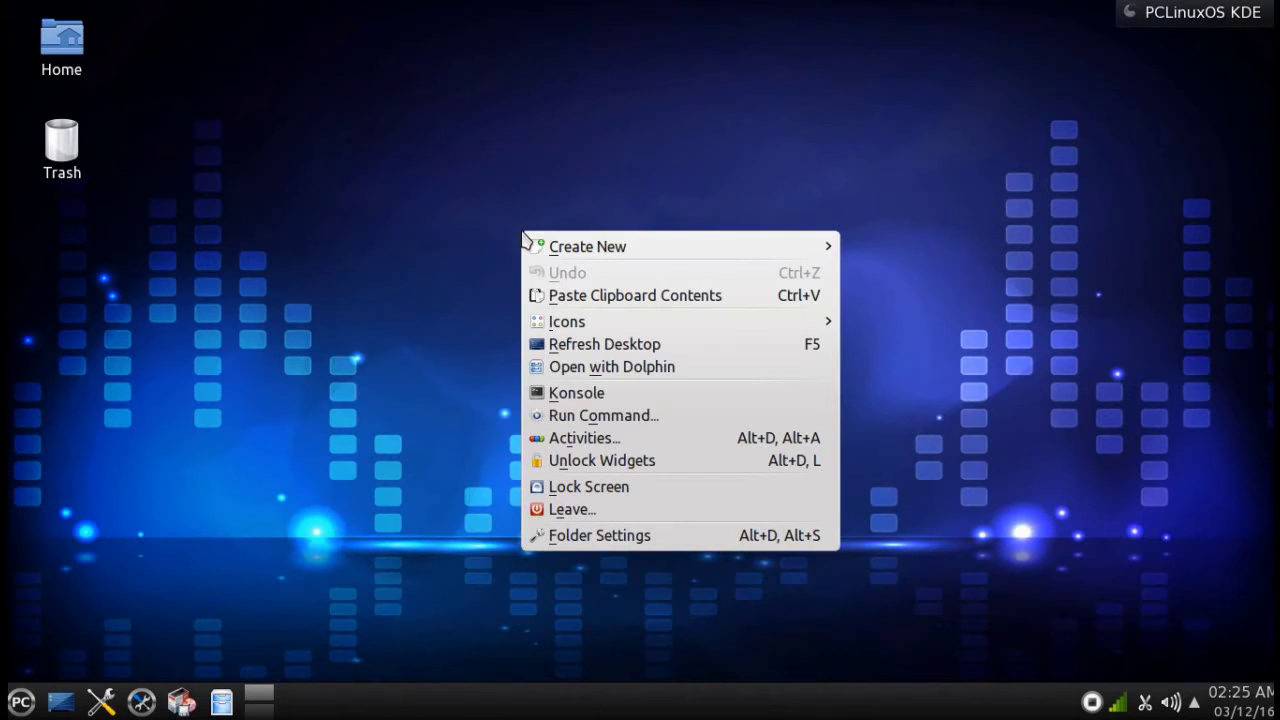
{"action": "left_click", "coordinate": [578, 537]}
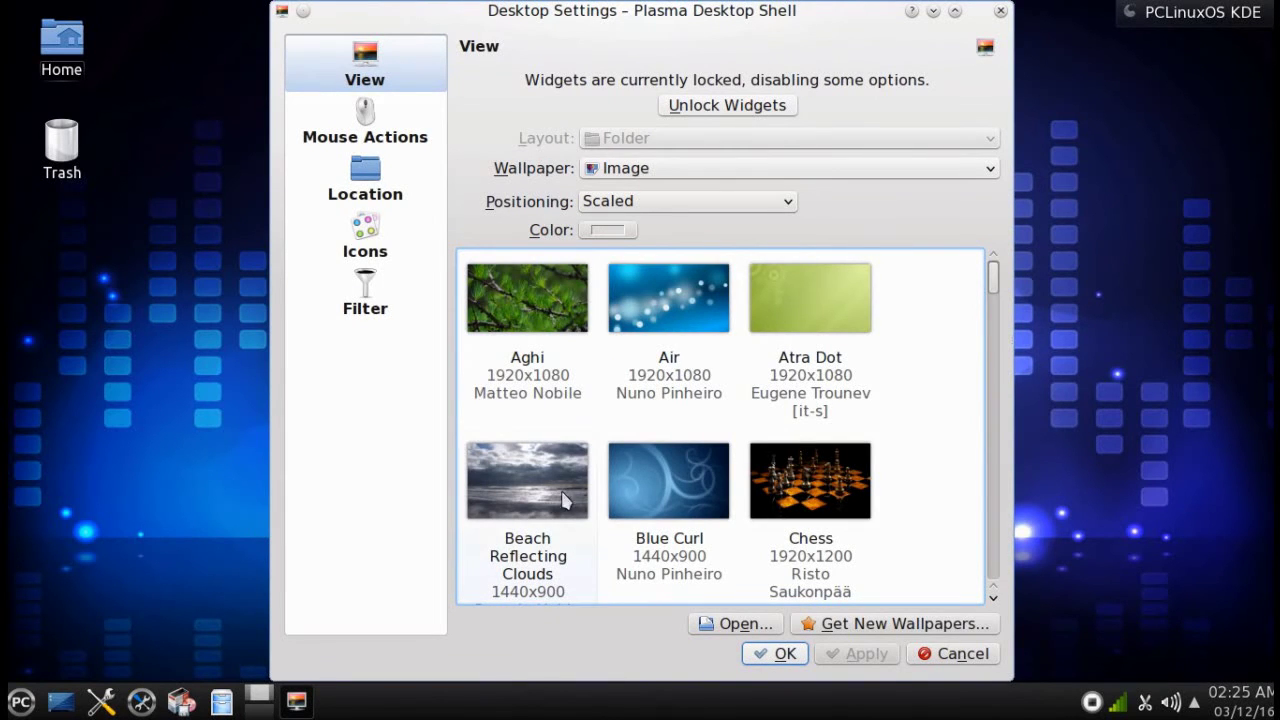
{"action": "left_click", "coordinate": [676, 292]}
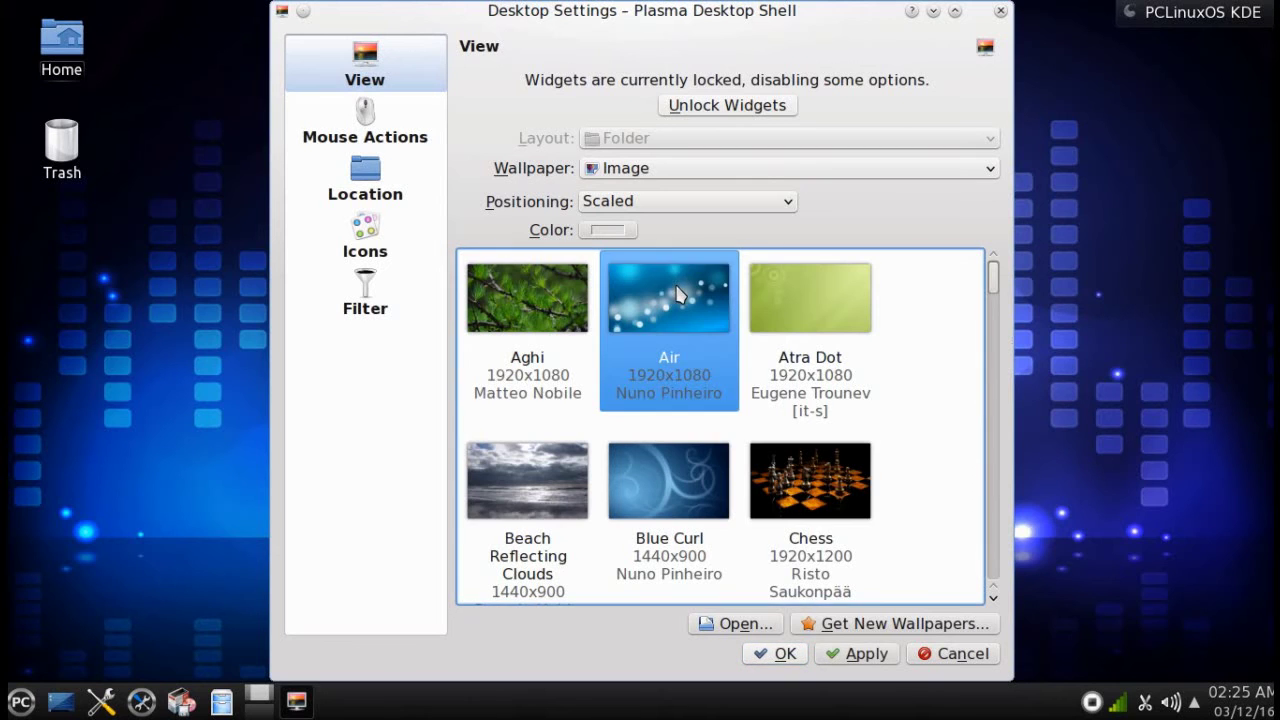
{"action": "left_click", "coordinate": [872, 656]}
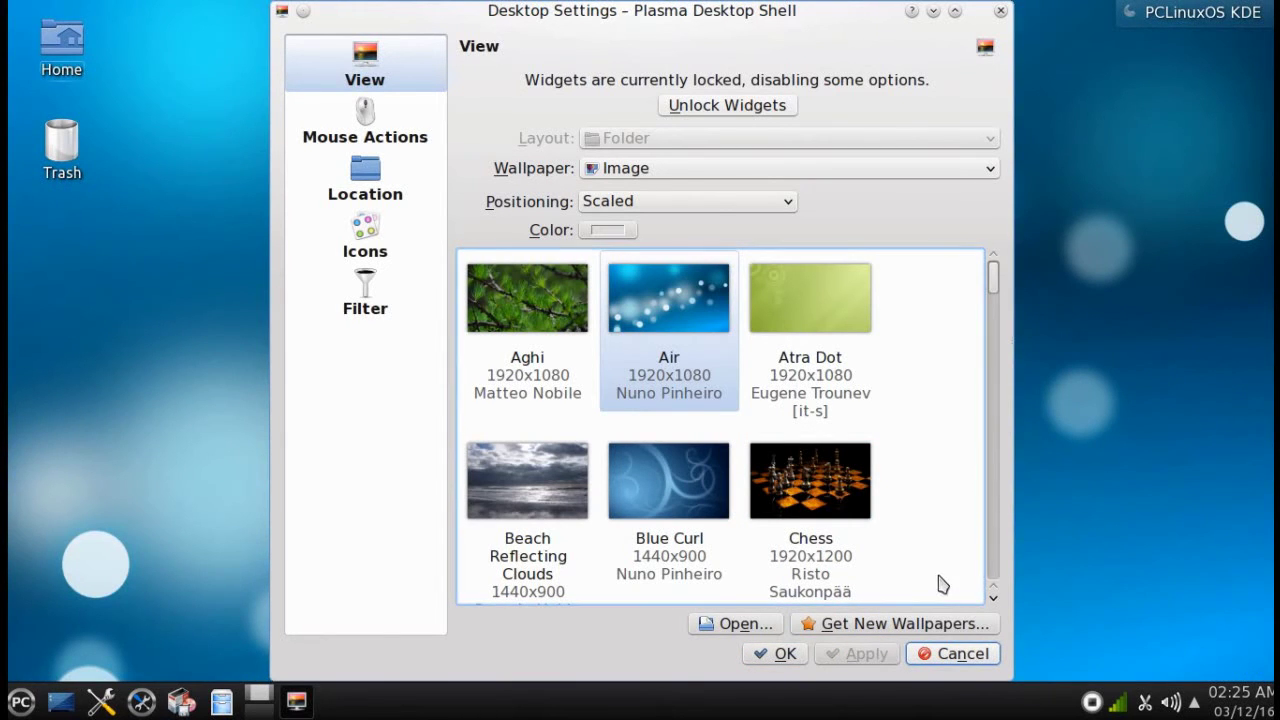
{"action": "left_click", "coordinate": [932, 19]}
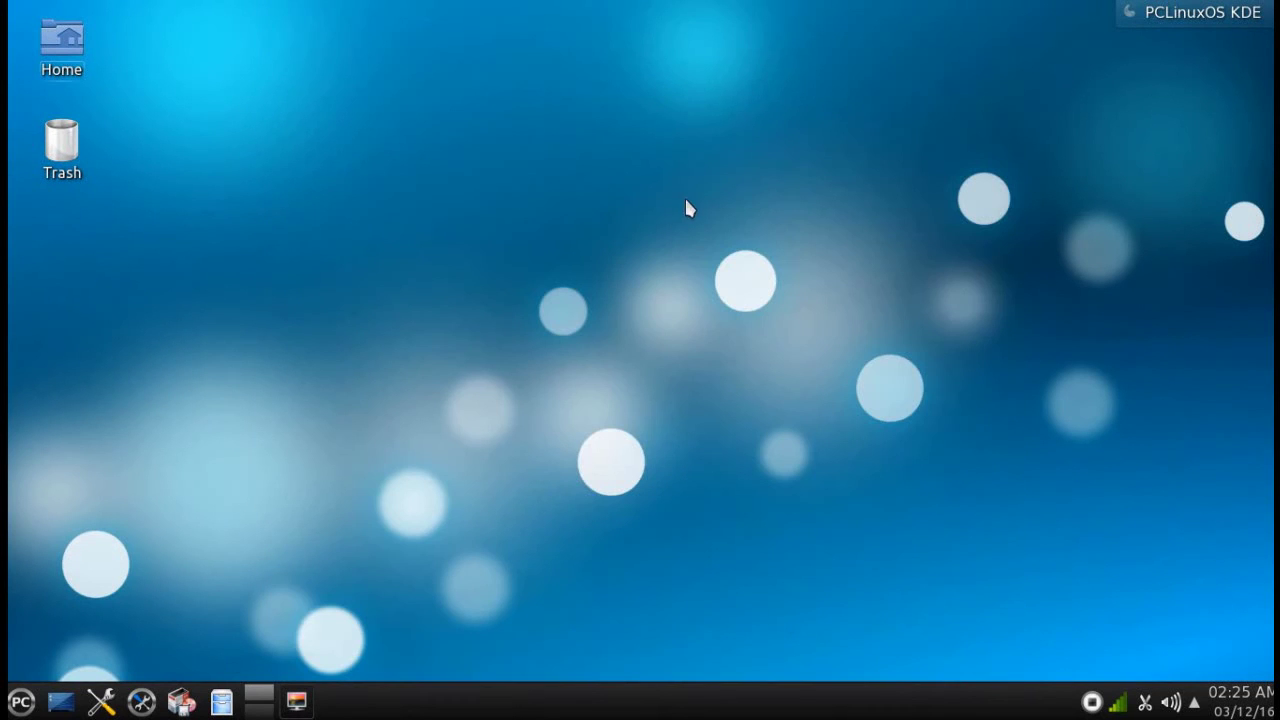
Change the desktop wallpaper to Evening in the folder settings, and minimize the settings window to reveal the desktop
{"action": "right_click", "coordinate": [628, 204]}
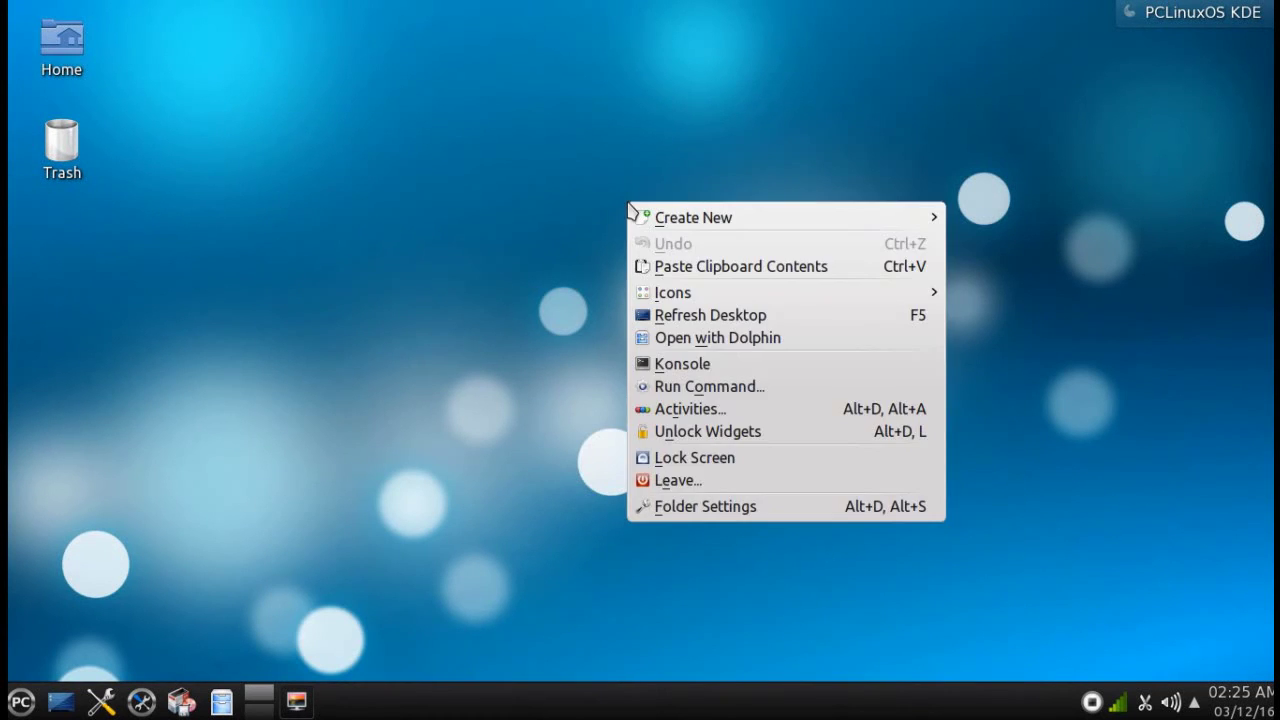
{"action": "left_click", "coordinate": [696, 510]}
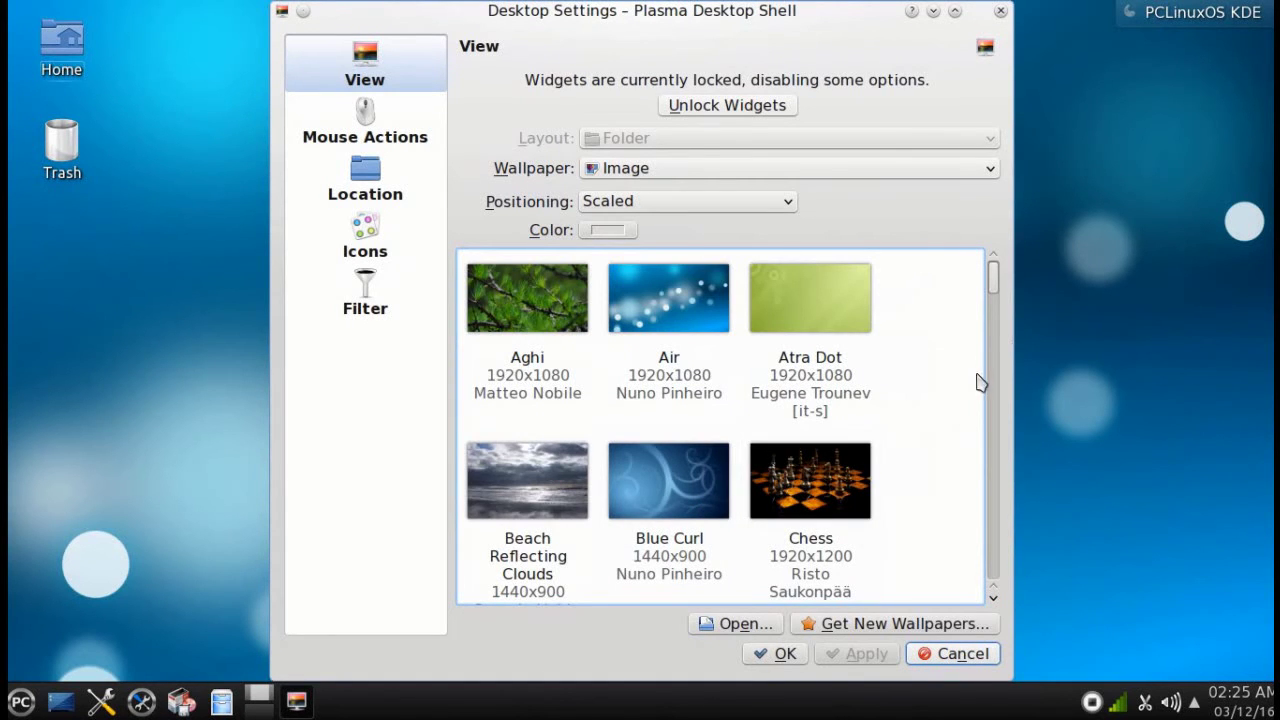
{"action": "left_click_drag", "start_coordinate": [995, 285], "coordinate": [992, 372]}
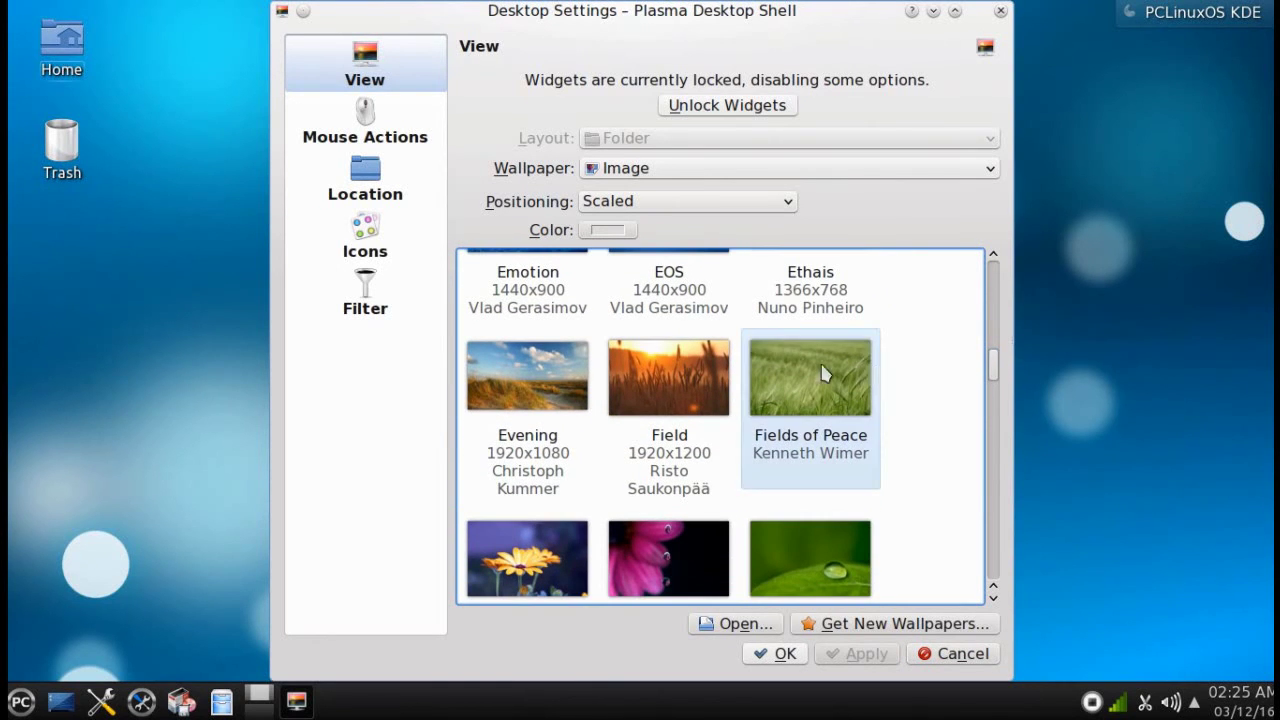
{"action": "left_click", "coordinate": [557, 381]}
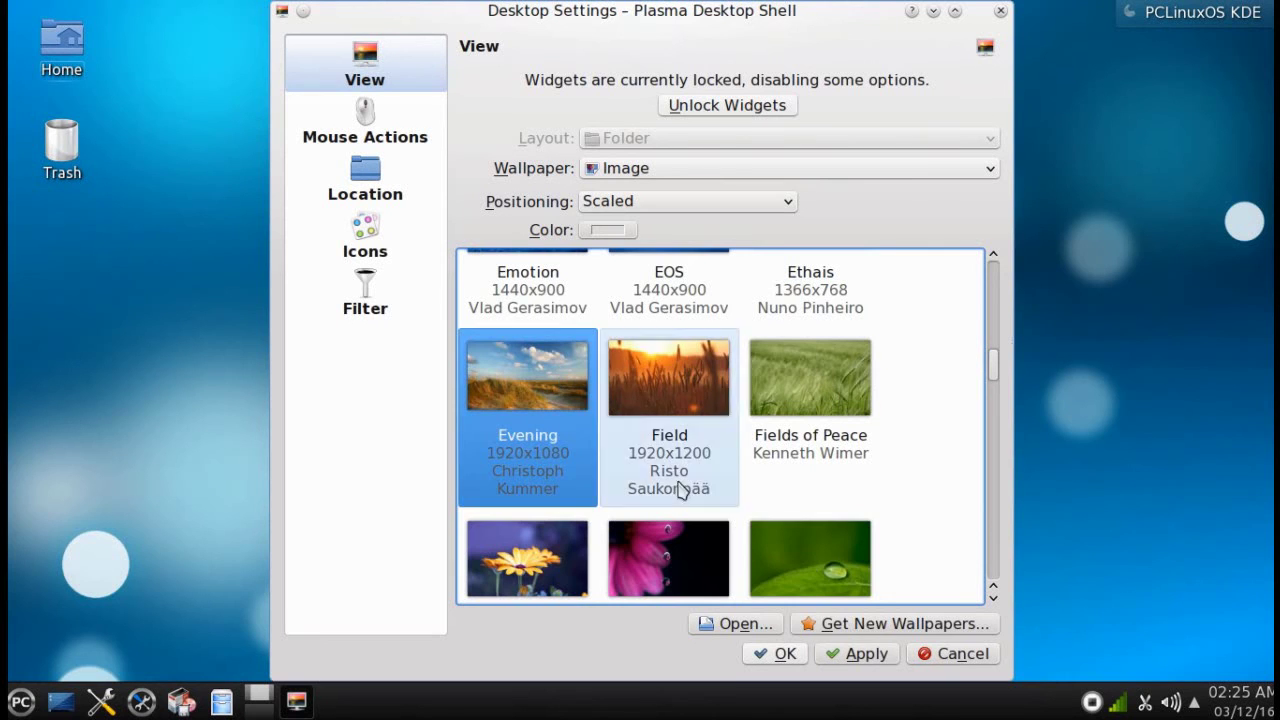
{"action": "left_click", "coordinate": [857, 655]}
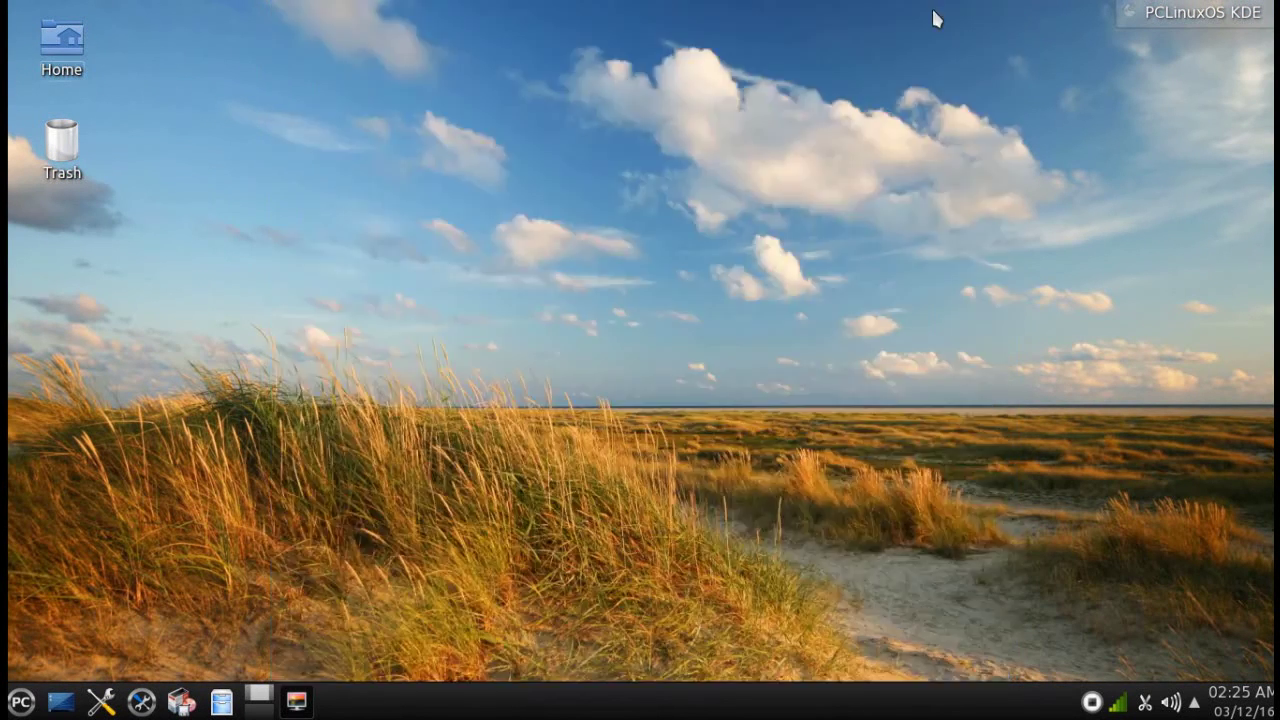
{"action": "left_click", "coordinate": [933, 12]}
Switch the desktop wallpaper to Finally Summer in Germany, and minimize the settings window to view the result
{"action": "right_click", "coordinate": [590, 236]}
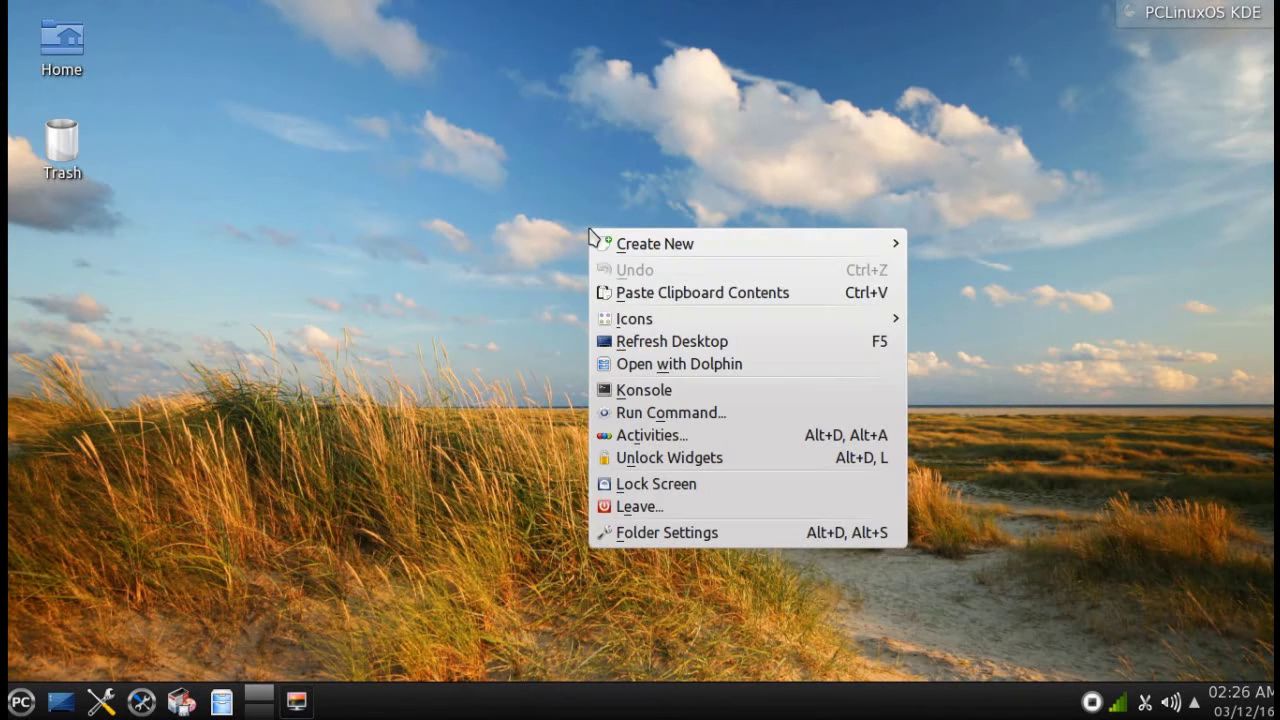
{"action": "left_click", "coordinate": [628, 535]}
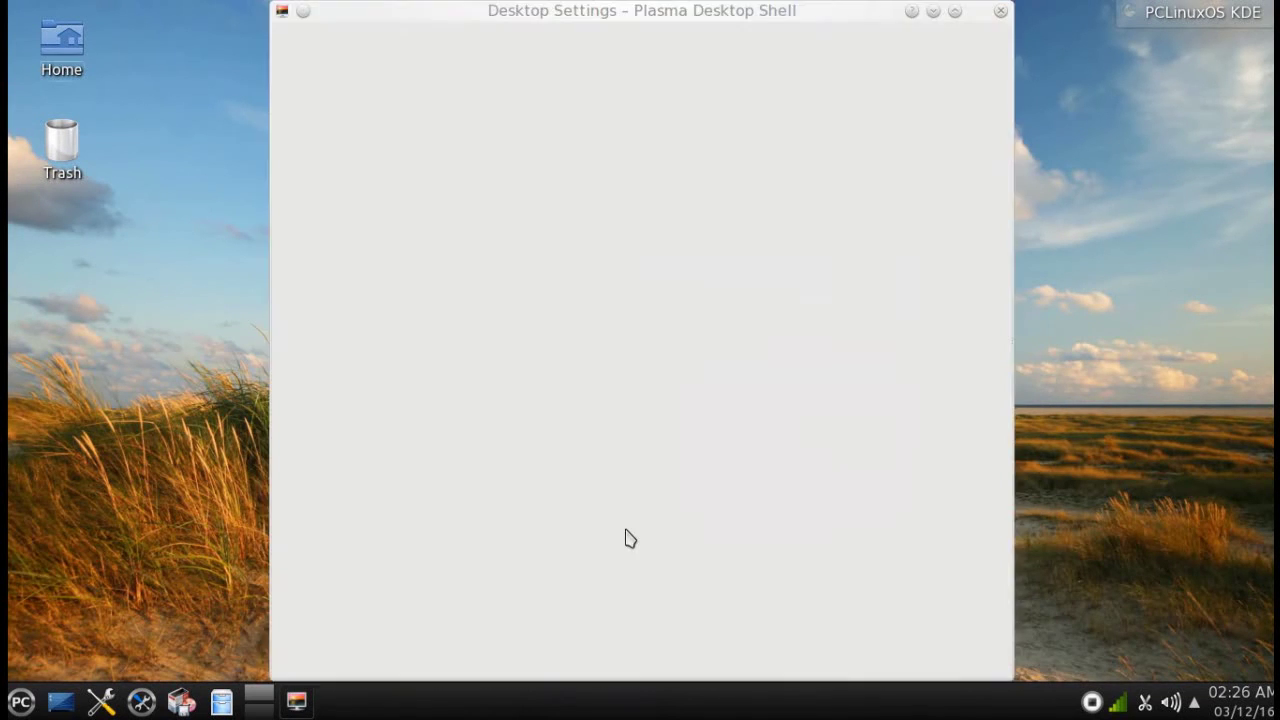
{"action": "left_click_drag", "start_coordinate": [994, 272], "coordinate": [997, 391]}
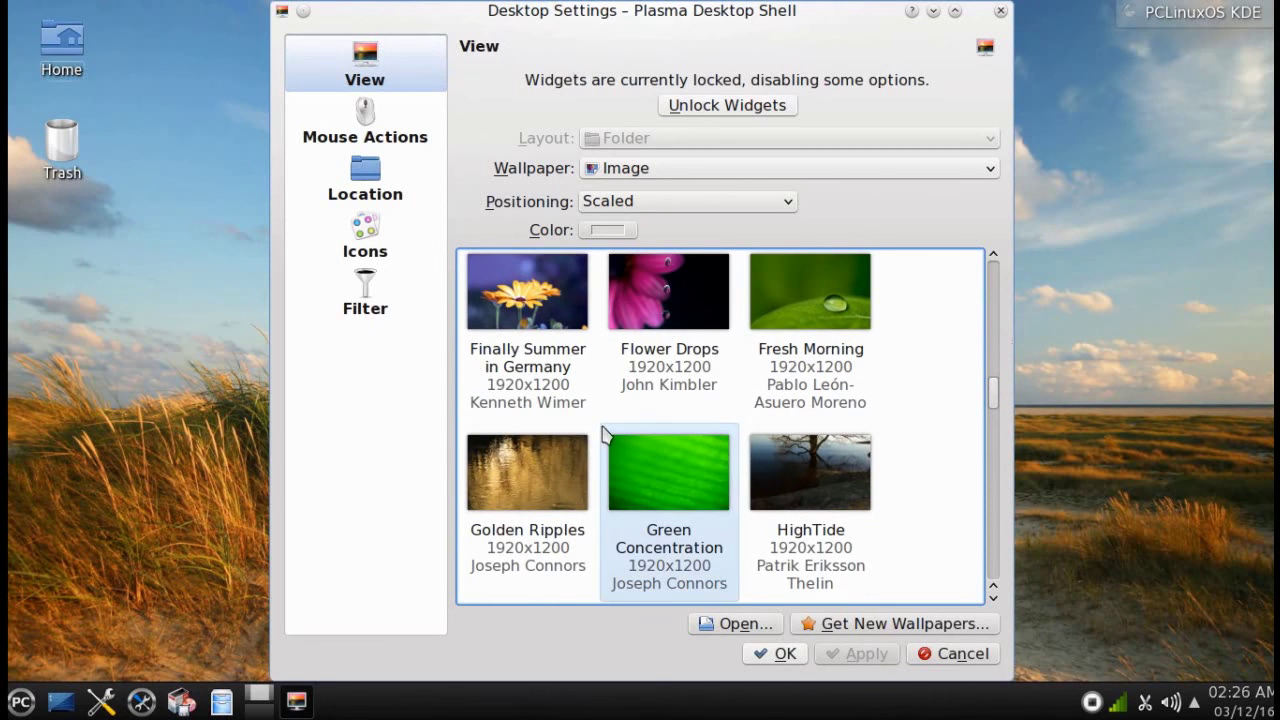
{"action": "left_click", "coordinate": [545, 310]}
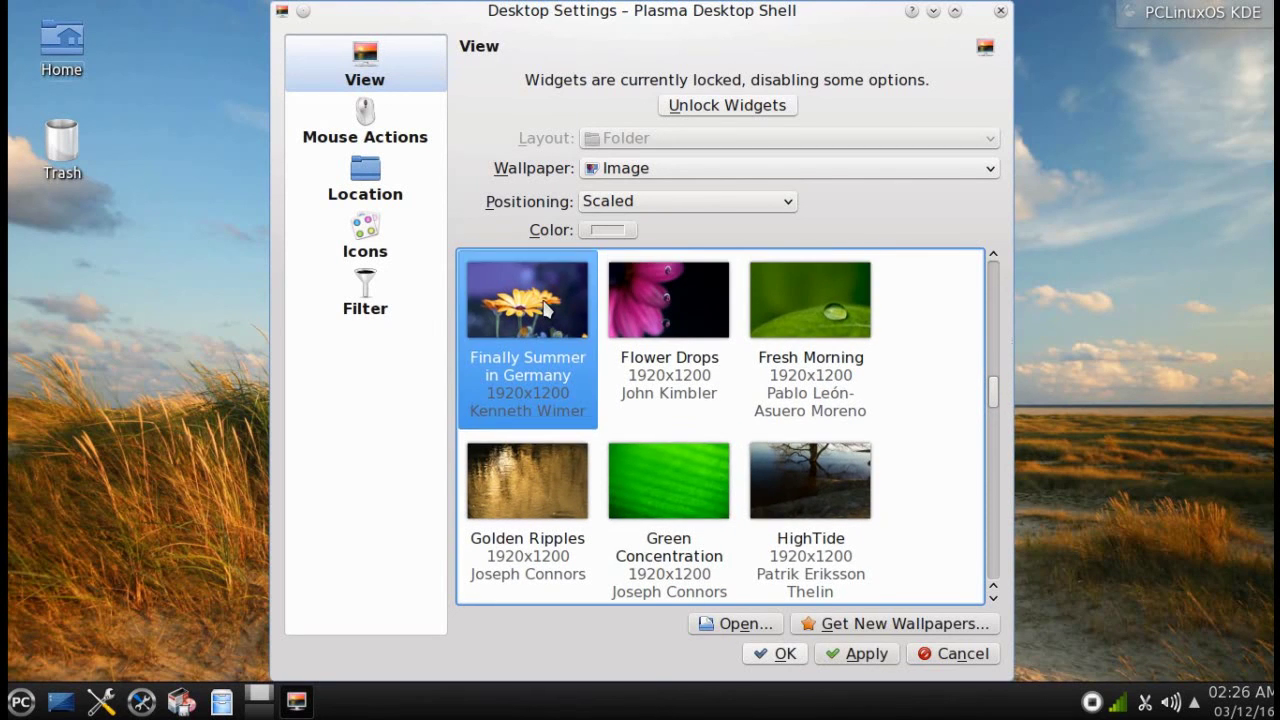
{"action": "left_click", "coordinate": [853, 655]}
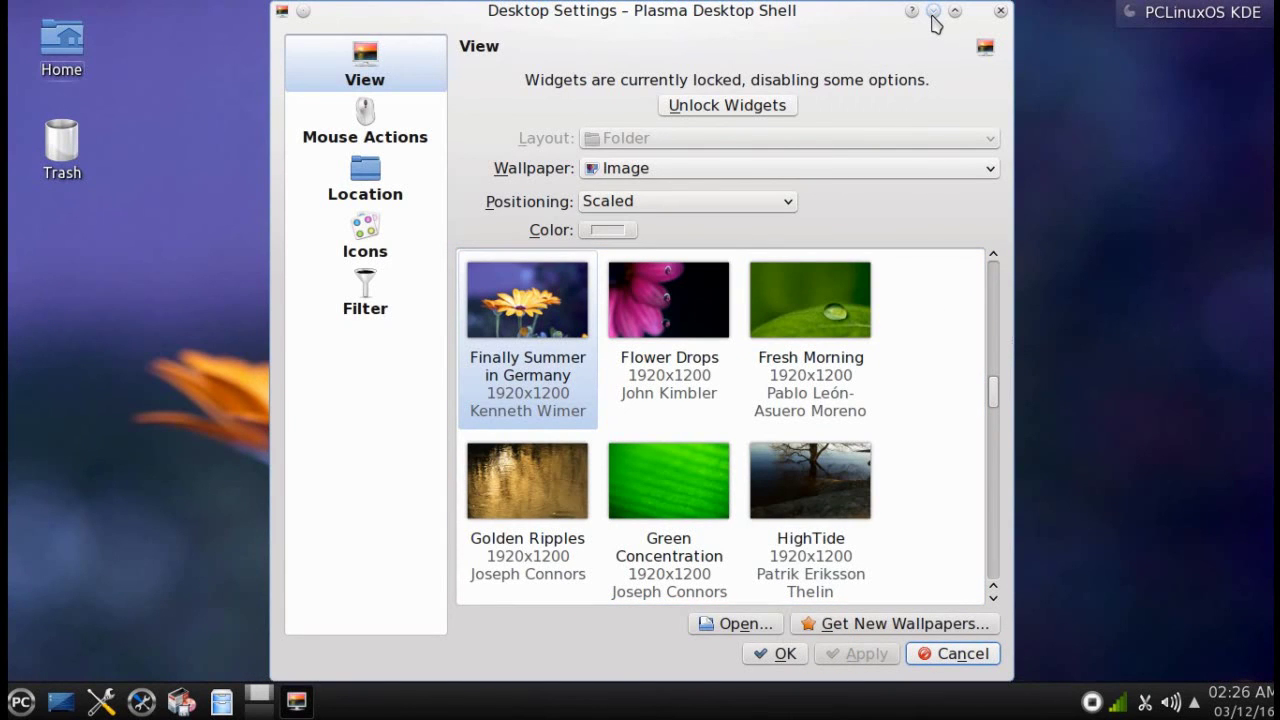
{"action": "left_click", "coordinate": [932, 13]}
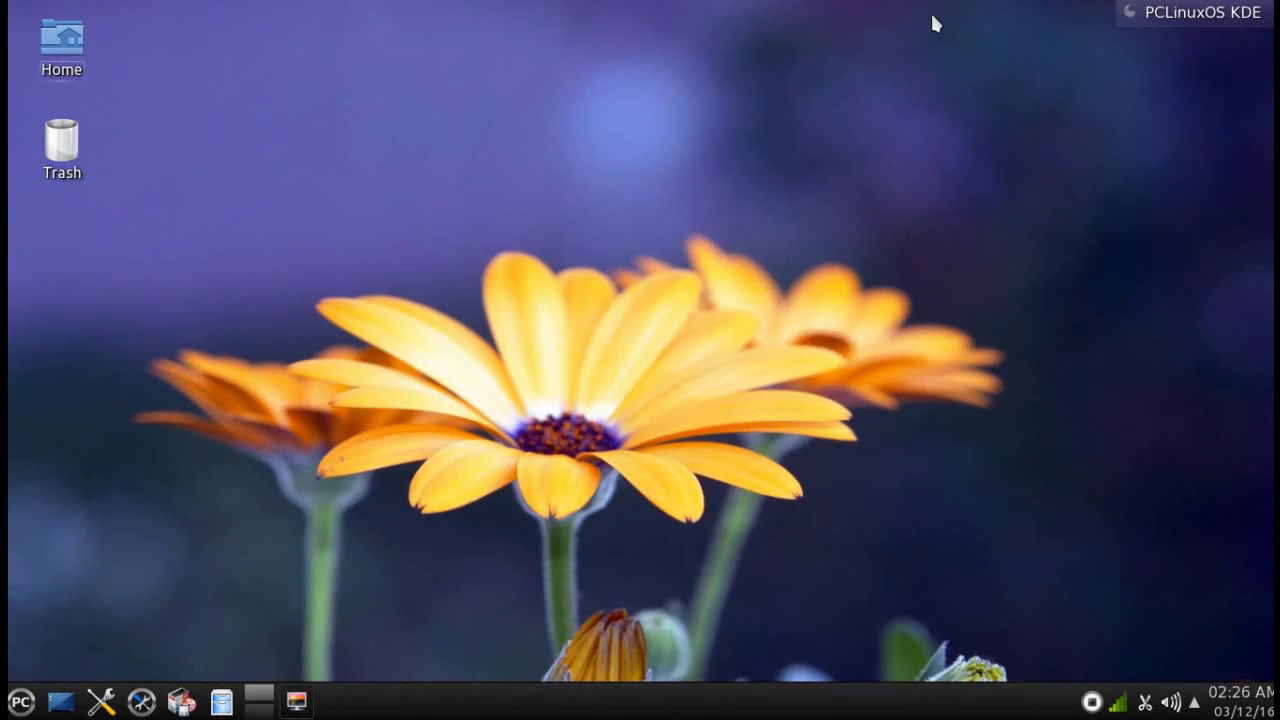
Reopen the desktop's folder settings and apply the Winter Track wallpaper
{"action": "right_click", "coordinate": [744, 172]}
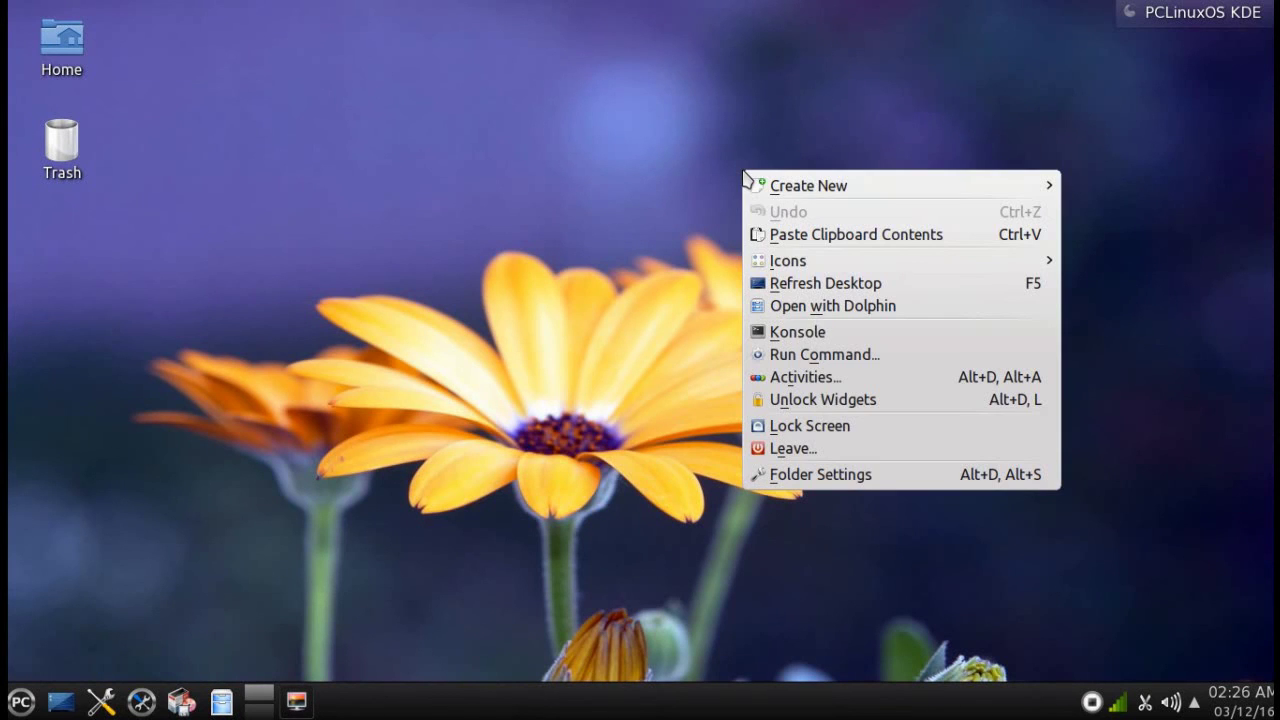
{"action": "left_click", "coordinate": [826, 476]}
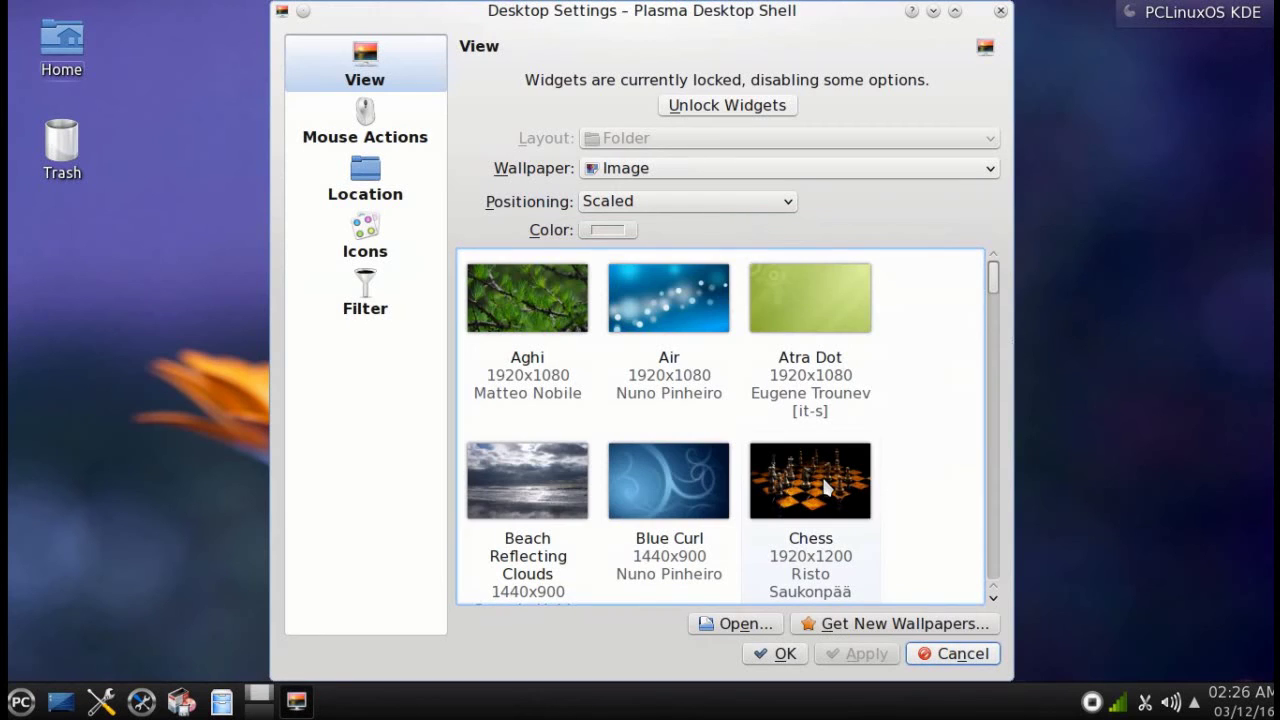
{"action": "left_click_drag", "start_coordinate": [995, 277], "coordinate": [977, 553]}
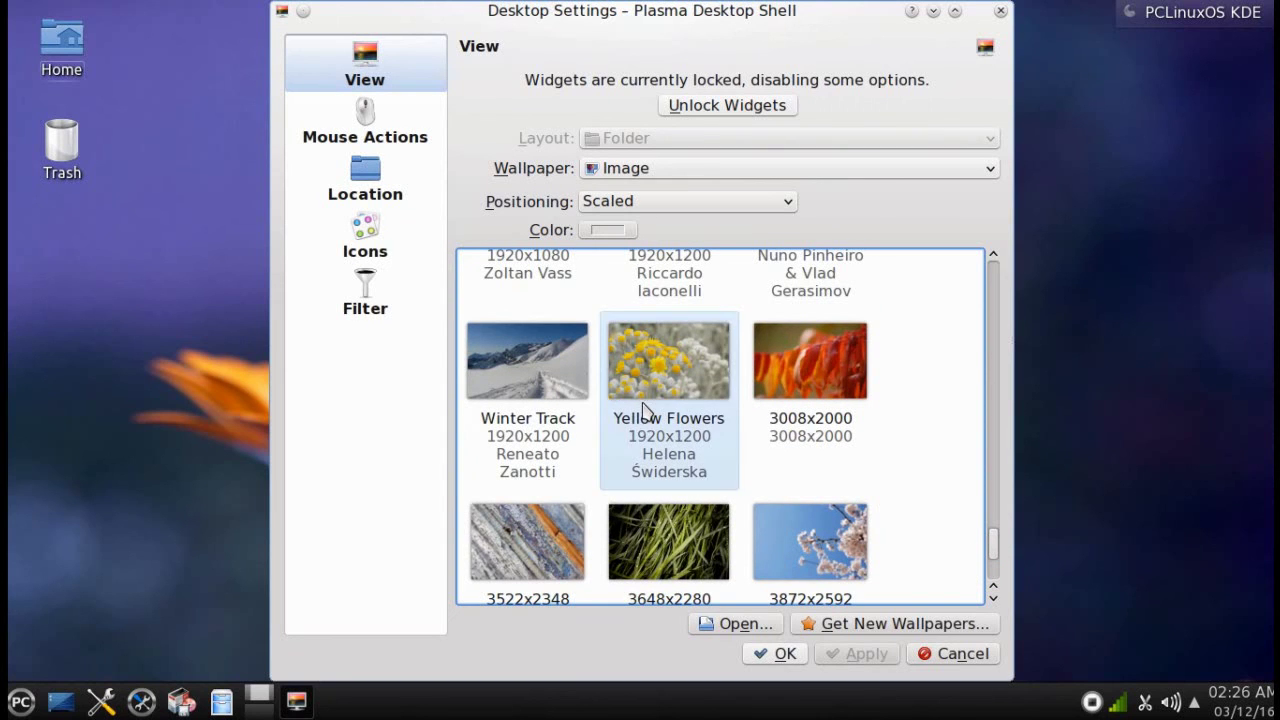
{"action": "left_click", "coordinate": [548, 366]}
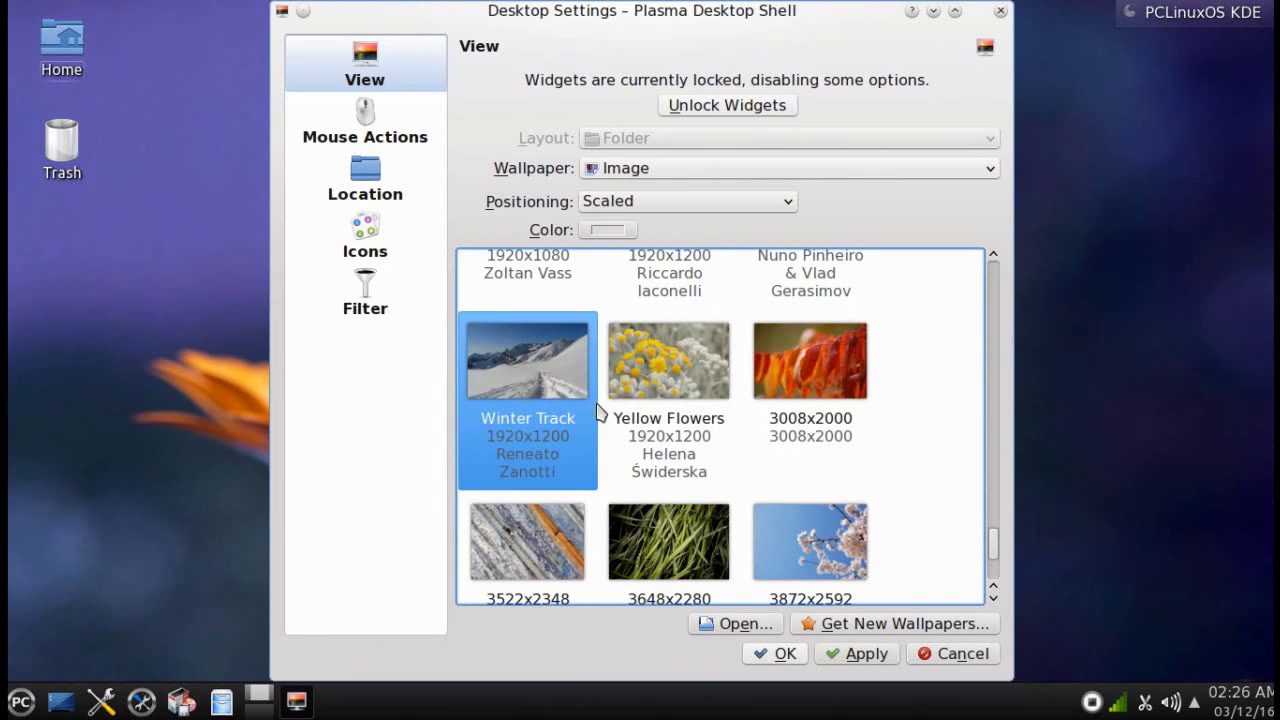
{"action": "left_click", "coordinate": [861, 660]}
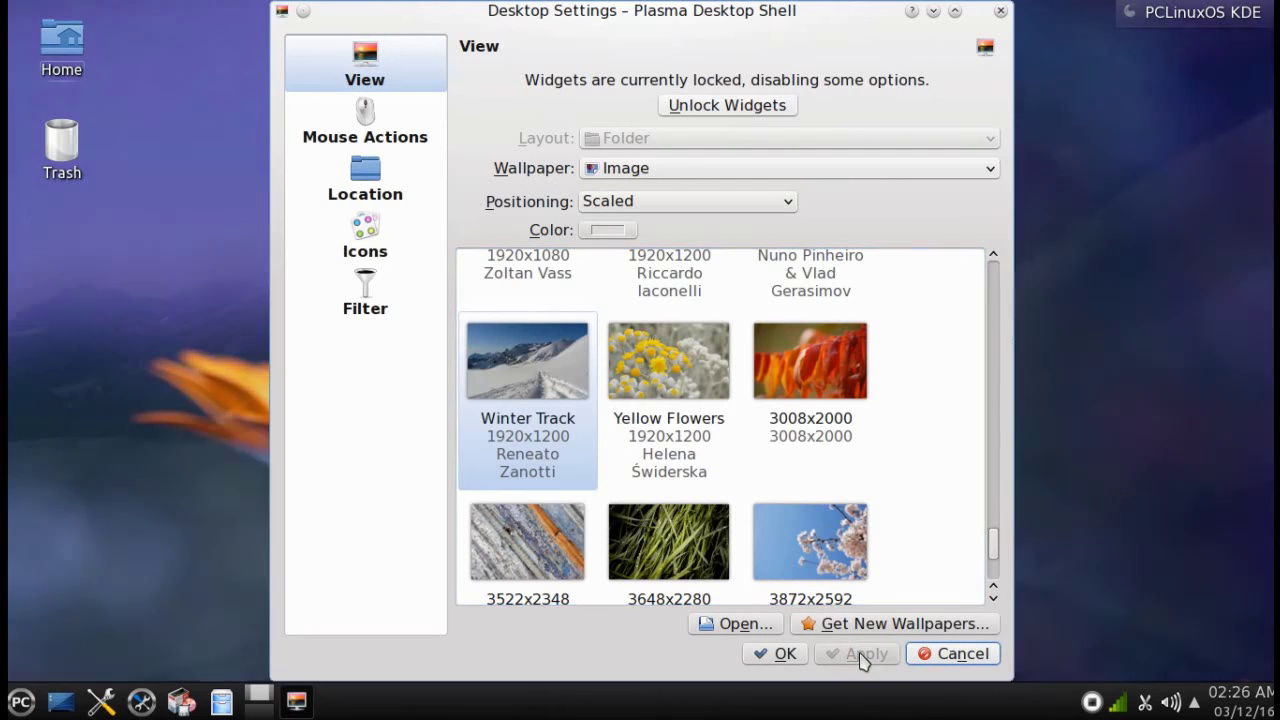